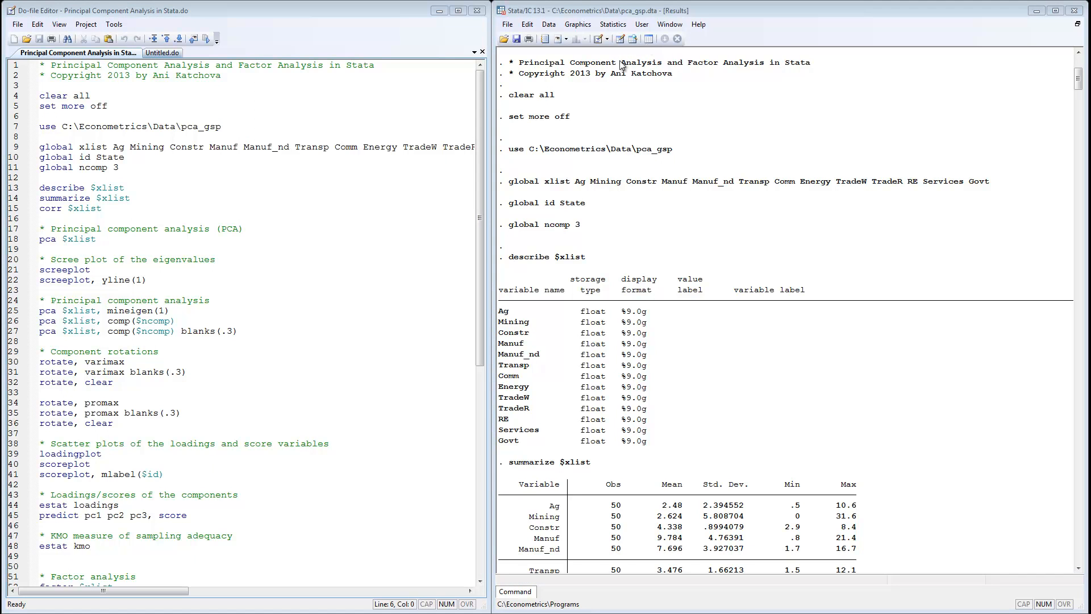
Open the data editor to browse the pca_gsp dataset's variables across all columns, then close it.
click(620, 39)
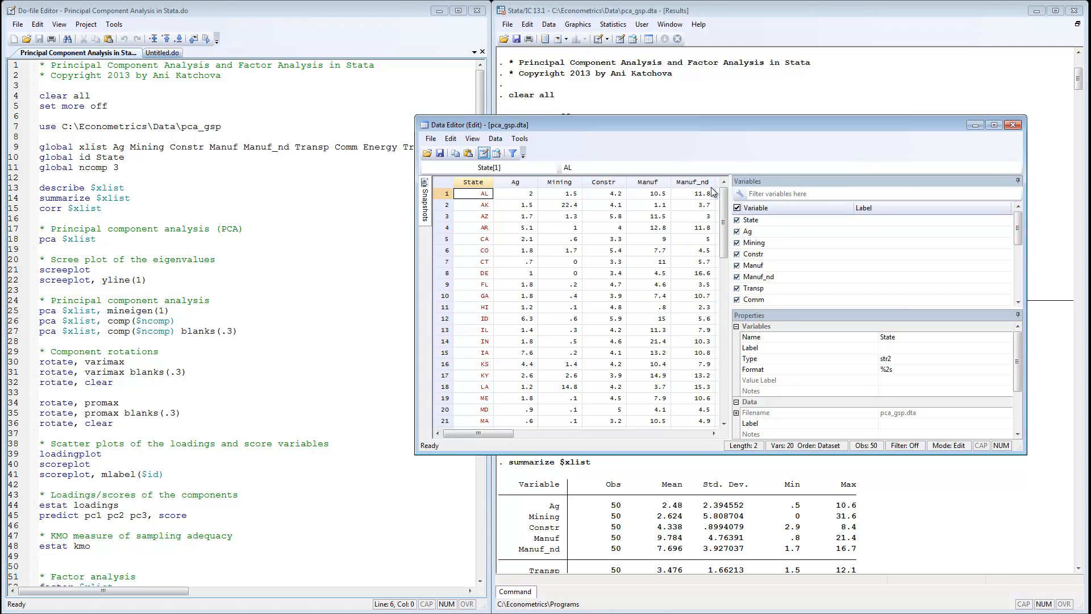
mouse_move(725, 206)
mouse_down()
mouse_move(728, 352)
mouse_move(725, 203)
mouse_up()
drag(502, 439, 591, 440)
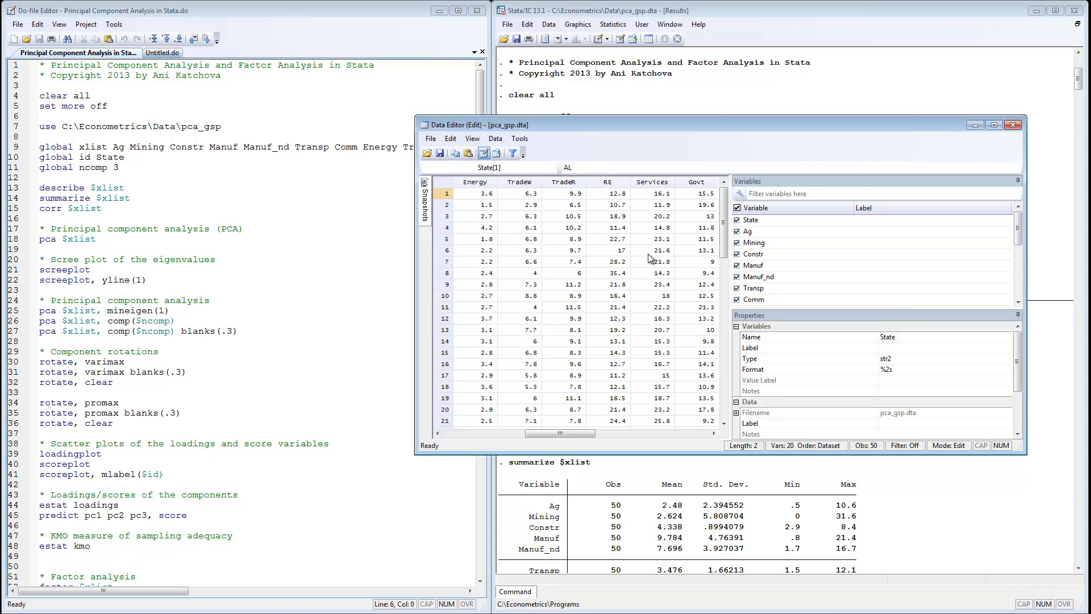
click(1015, 130)
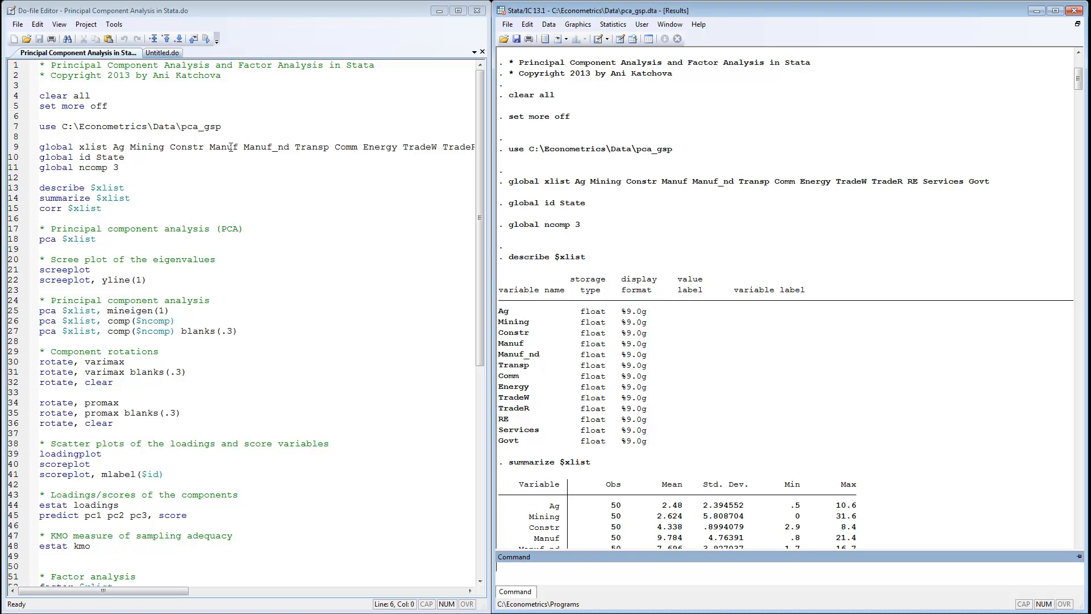
Examine the global variable list, id and ncomp definitions in the do-file and the summary and correlation output.
mouse_move(146, 591)
mouse_down()
mouse_move(223, 595)
mouse_move(131, 580)
mouse_up()
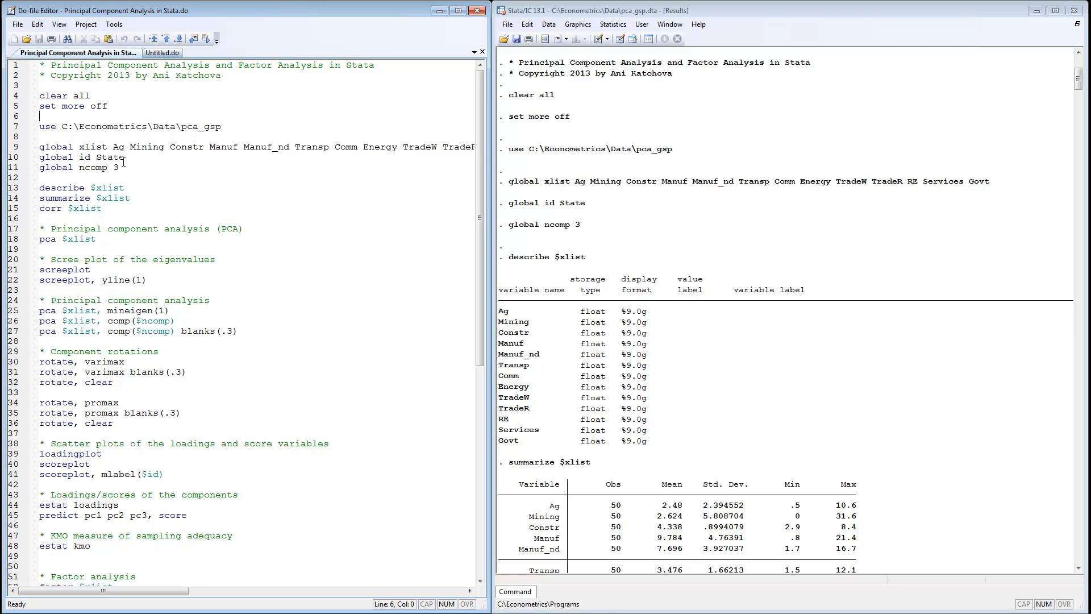
drag(226, 126, 249, 147)
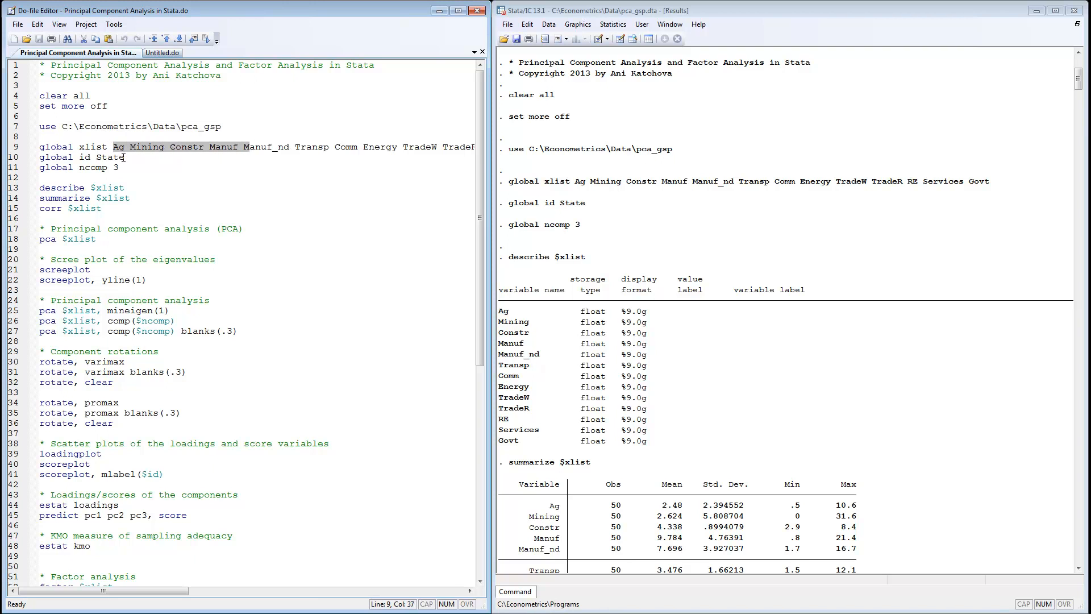
drag(96, 157, 118, 166)
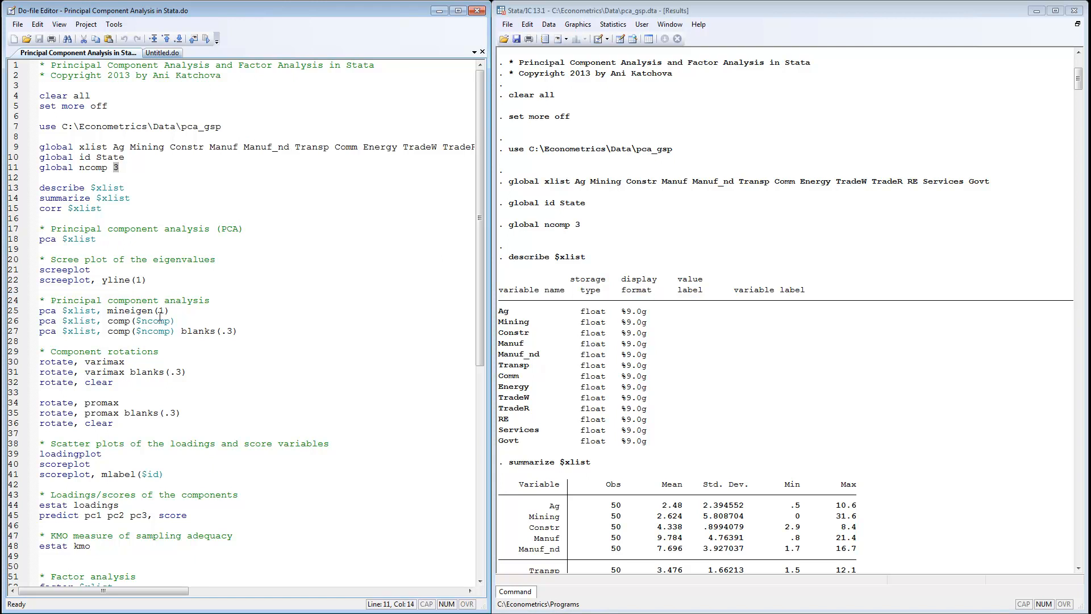
click(191, 186)
drag(1079, 85, 1079, 101)
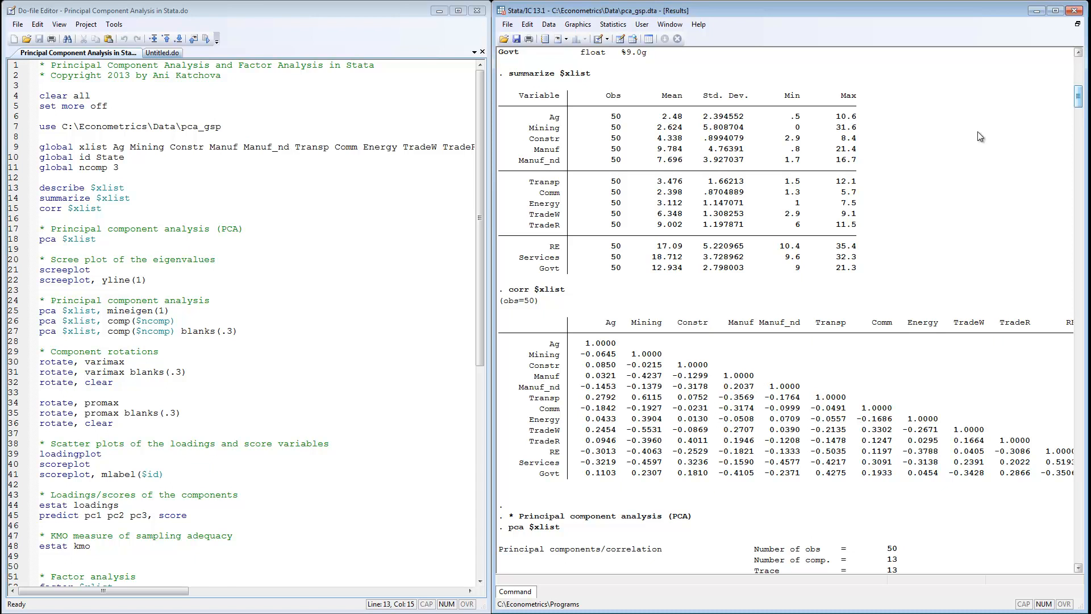
drag(1078, 98, 1078, 116)
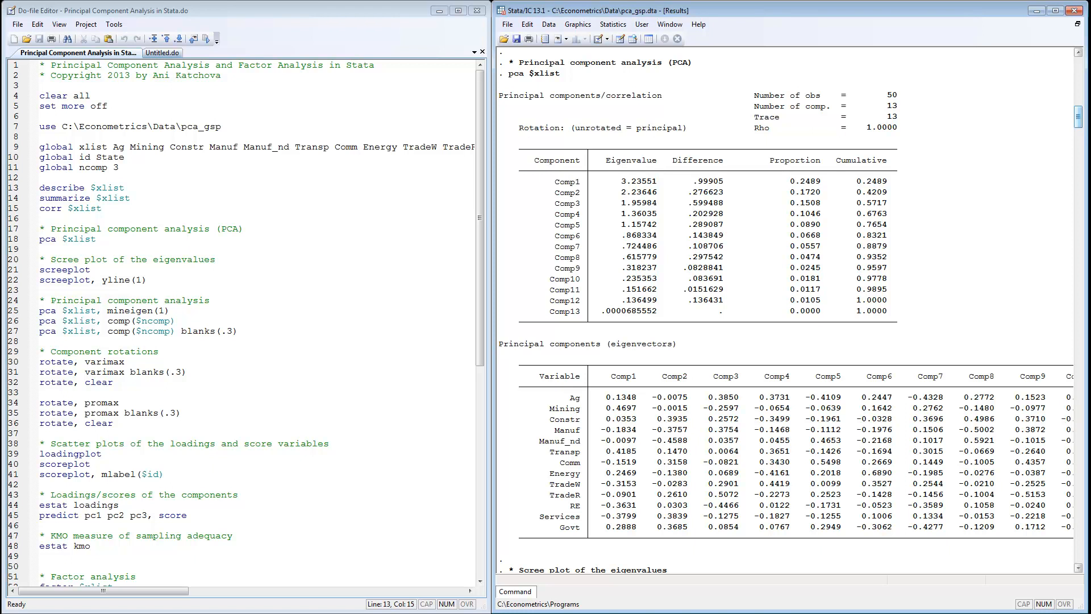
Bring up the scree plot of eigenvalues and minimize its graph window.
key(alt+Tab)
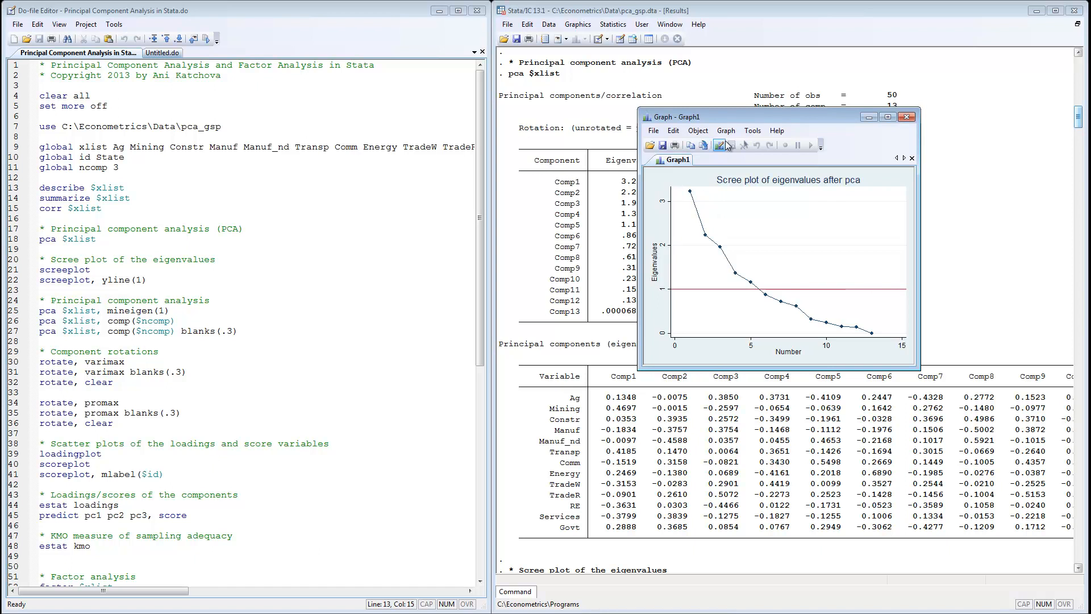
drag(741, 117, 806, 109)
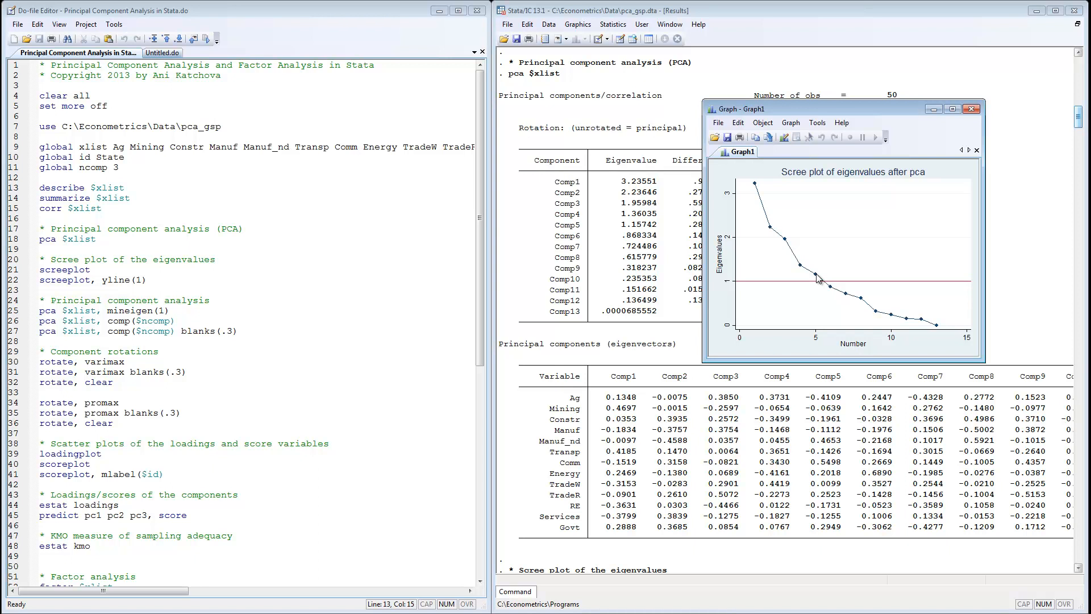
click(932, 109)
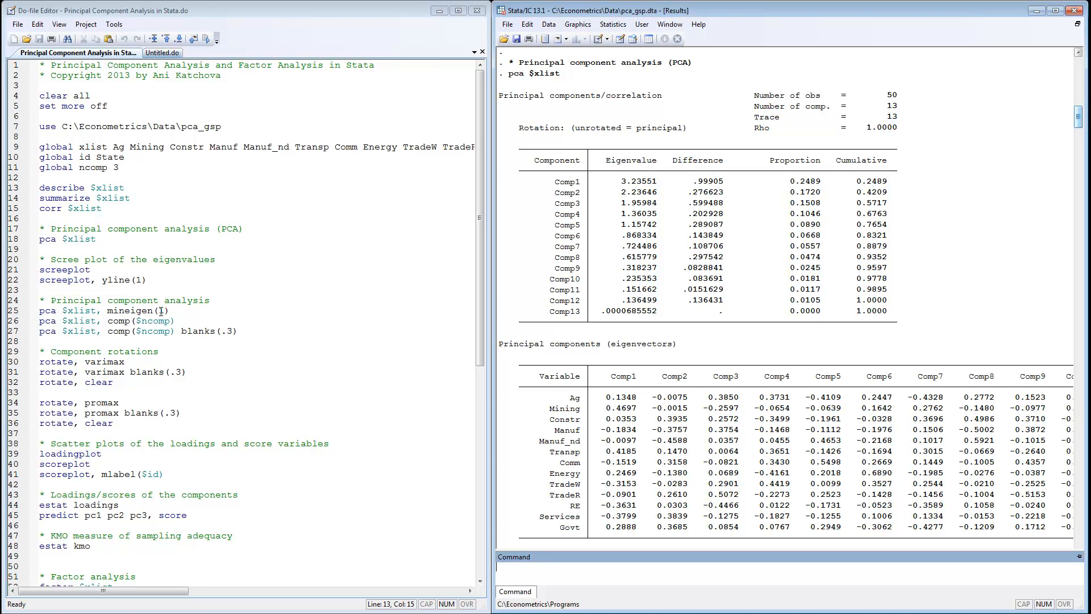
Review the PCA results for the mineigen(1) and comp($ncomp) options highlighted in the do-file.
drag(171, 311, 107, 310)
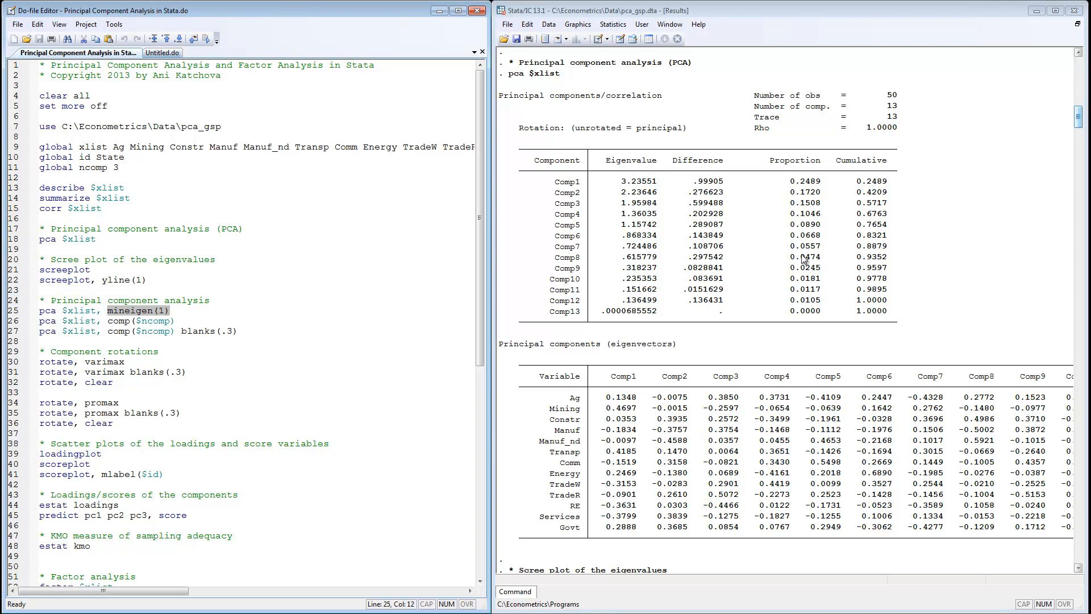
drag(1077, 128, 1079, 154)
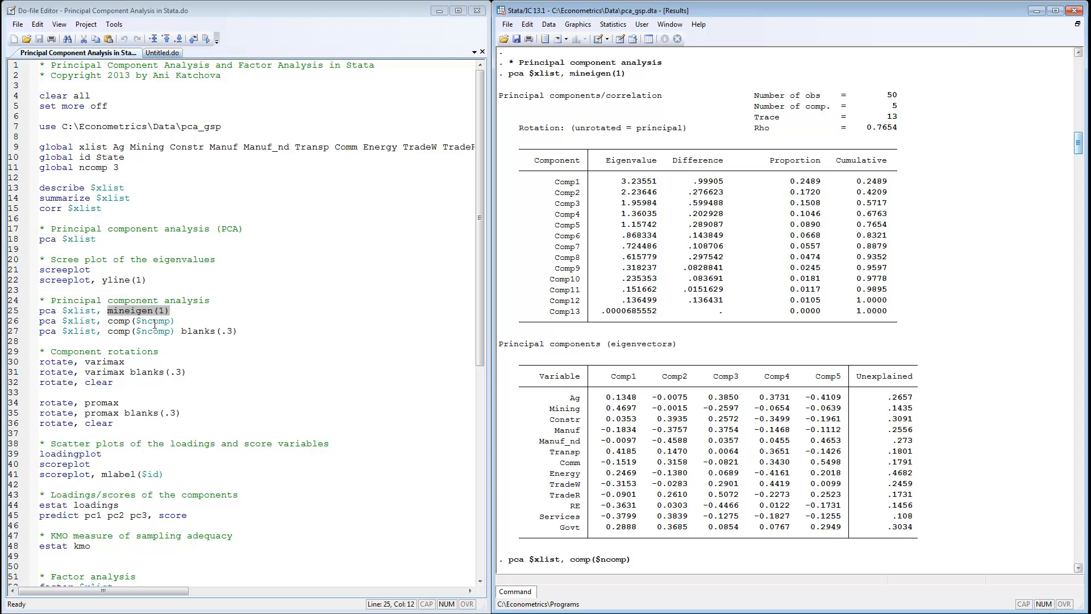
drag(137, 322, 170, 324)
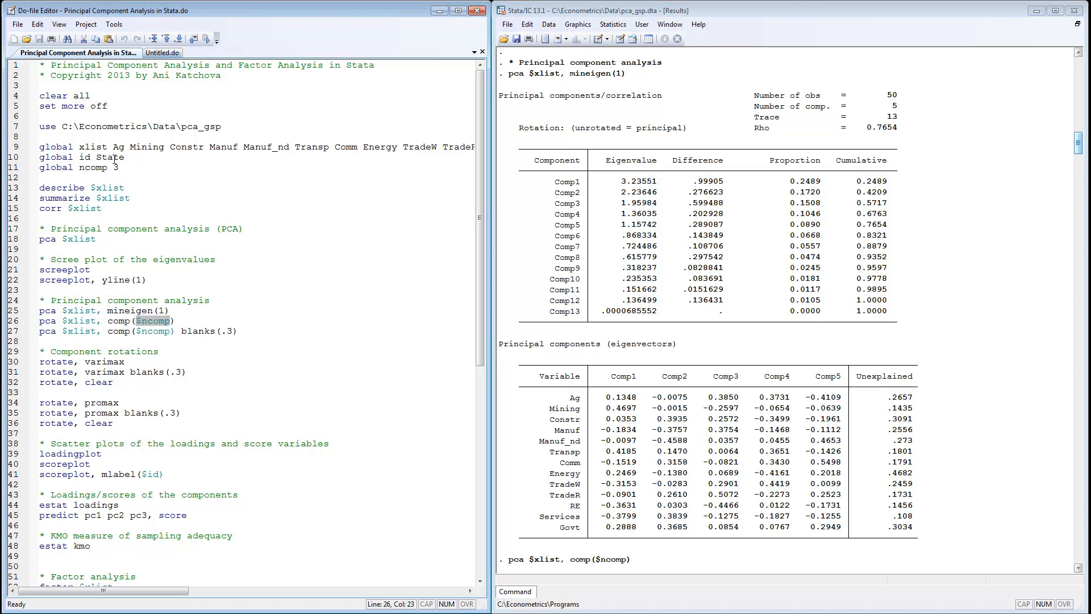
drag(113, 166, 119, 167)
click(1081, 145)
drag(1080, 149, 1084, 172)
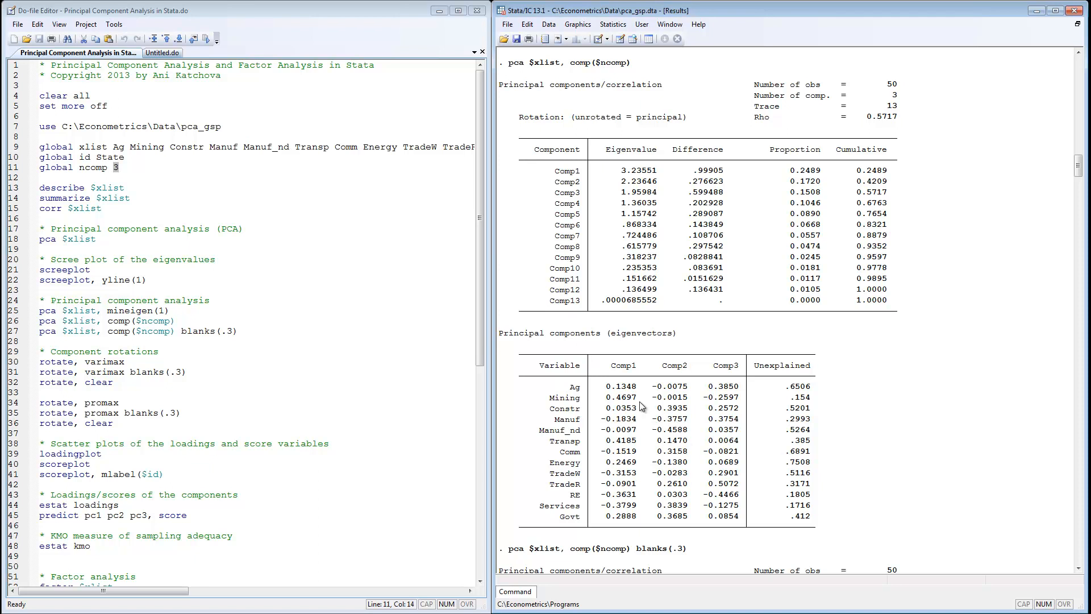
Examine the blanks(.3) option and the resulting blanked eigenvector loadings in the results.
drag(243, 331, 182, 333)
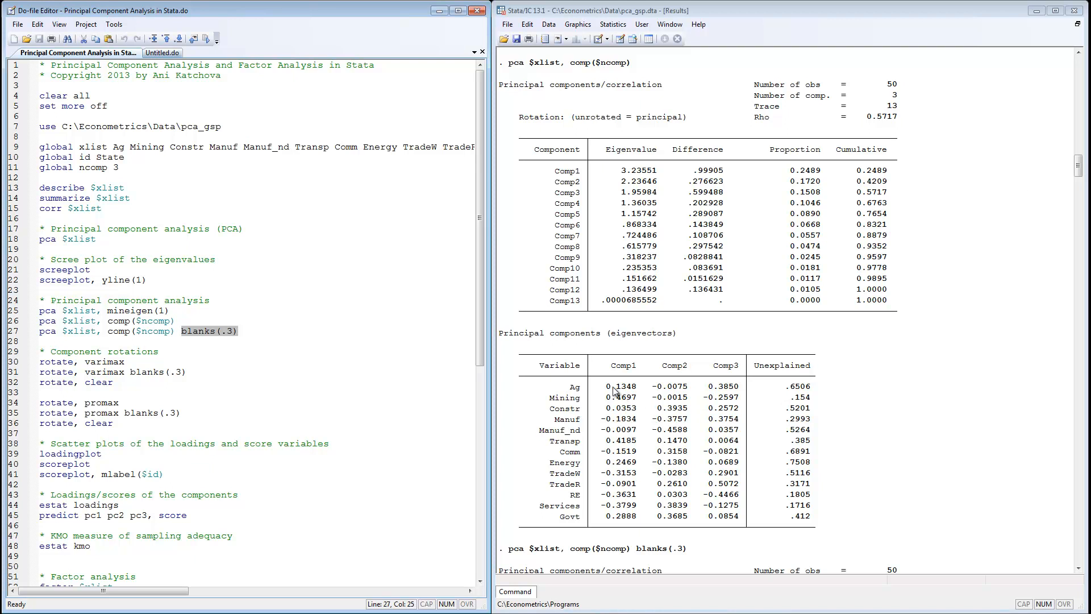
drag(606, 386, 627, 443)
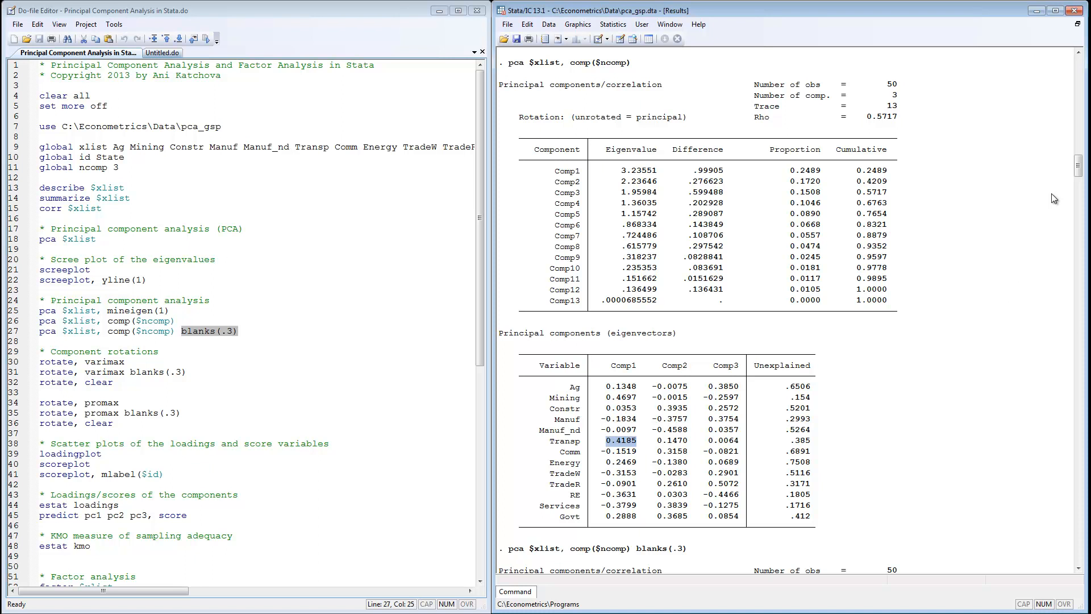
drag(1076, 160, 1080, 187)
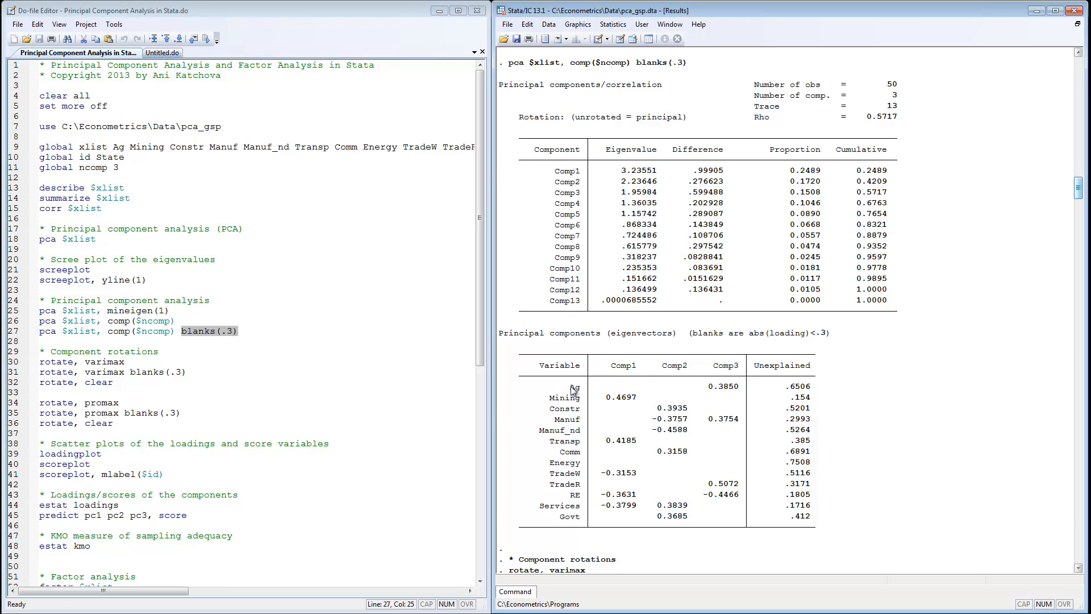
click(482, 356)
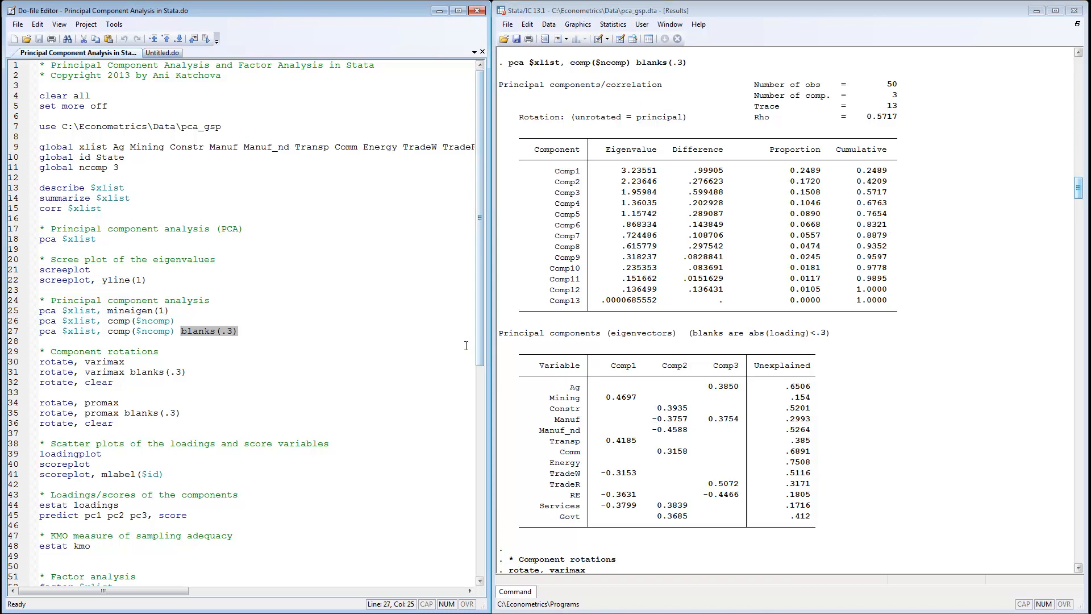
click(155, 392)
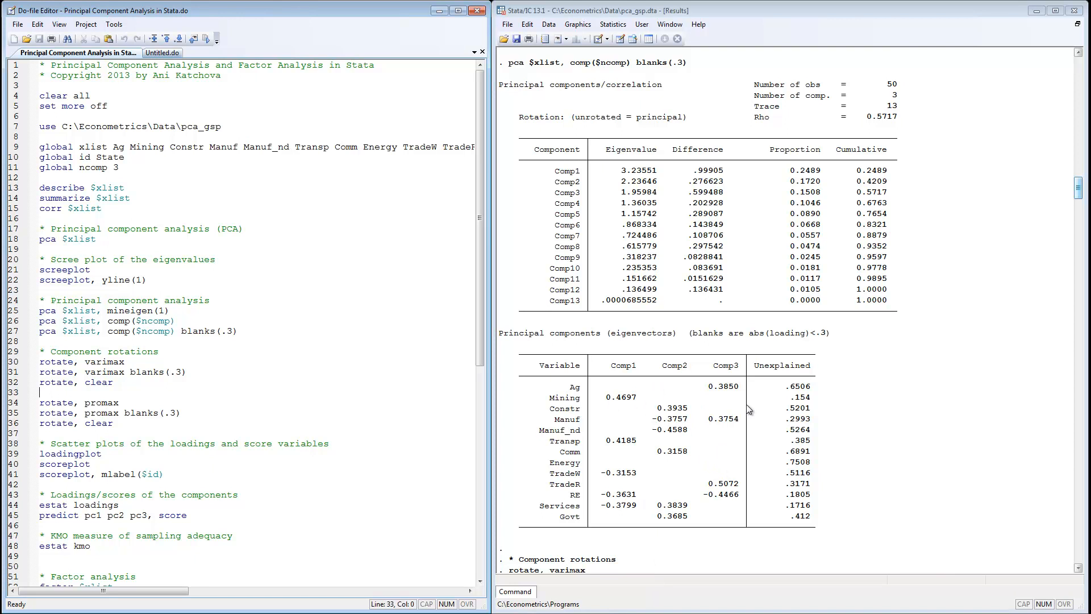
Scroll through the varimax and promax rotated component results.
drag(1078, 190, 1078, 221)
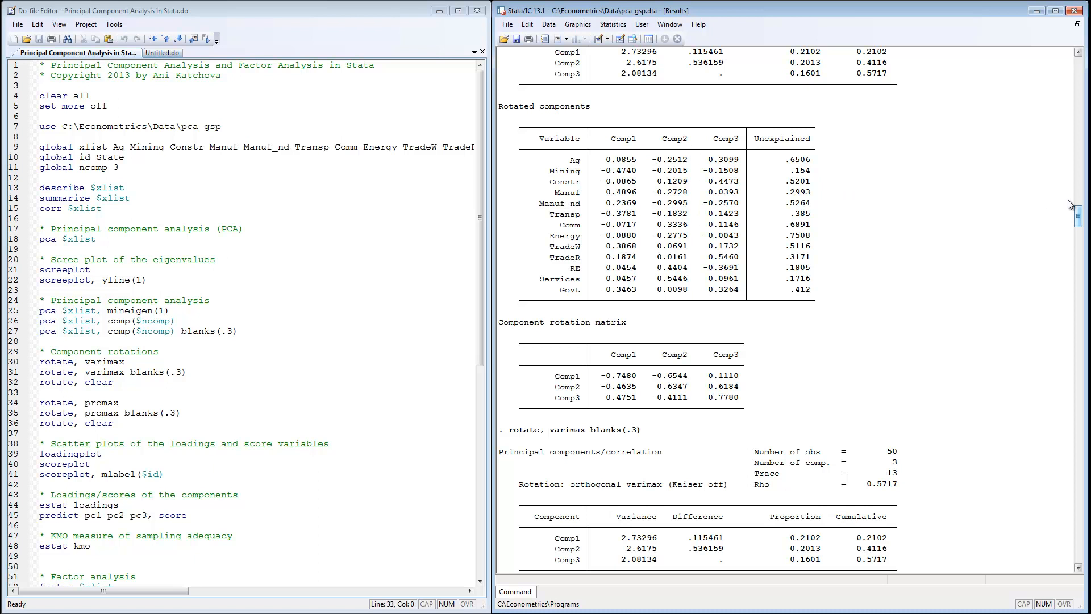
drag(1077, 208, 1078, 233)
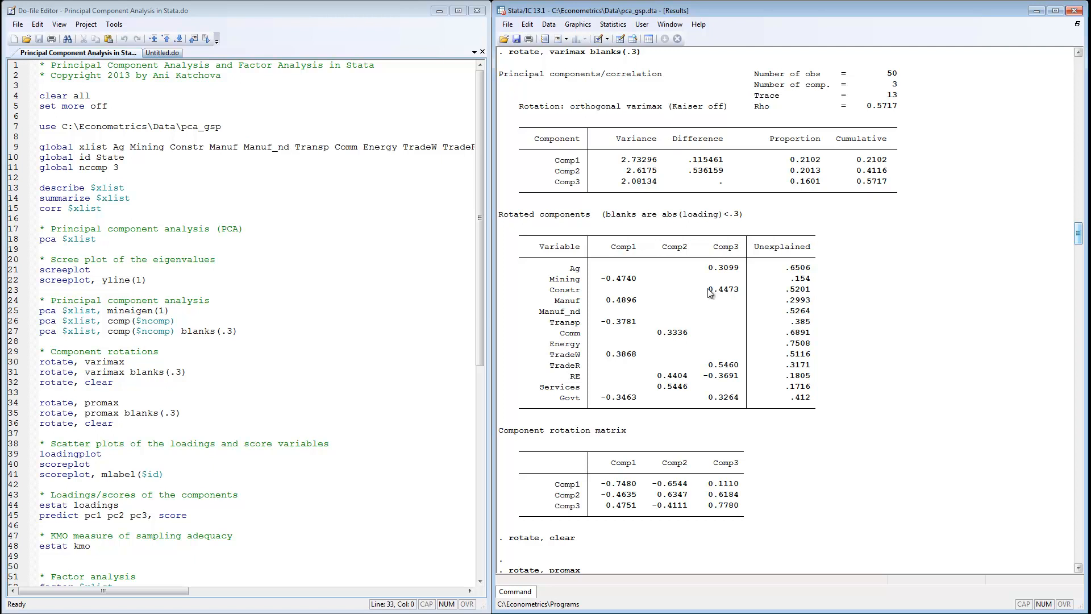
drag(1079, 234, 1080, 286)
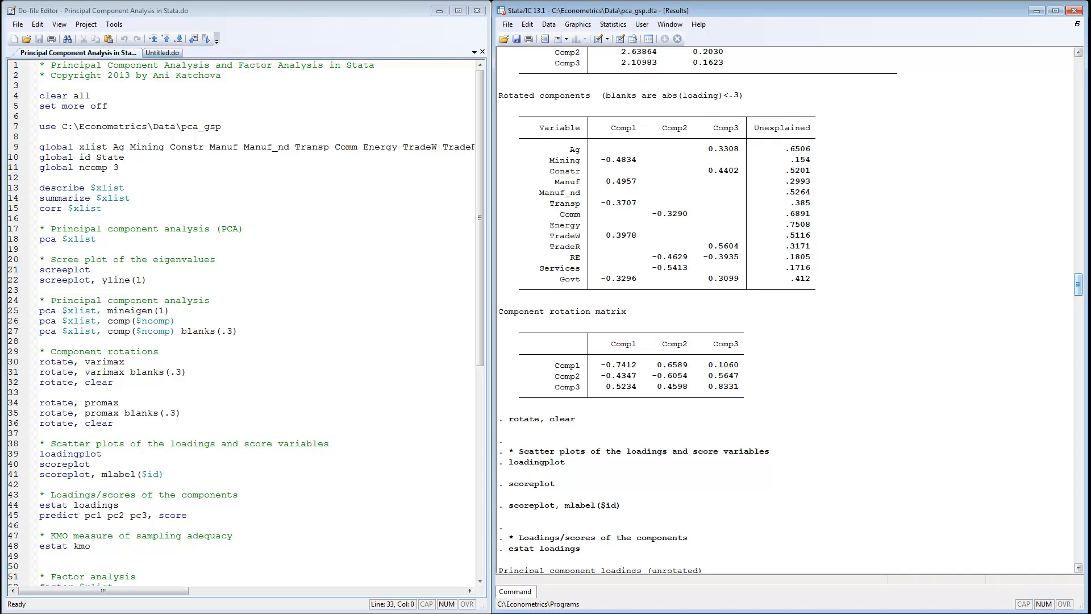
View the component loadings plot and the score variables plot, minimizing each graph window.
key(alt+Tab)
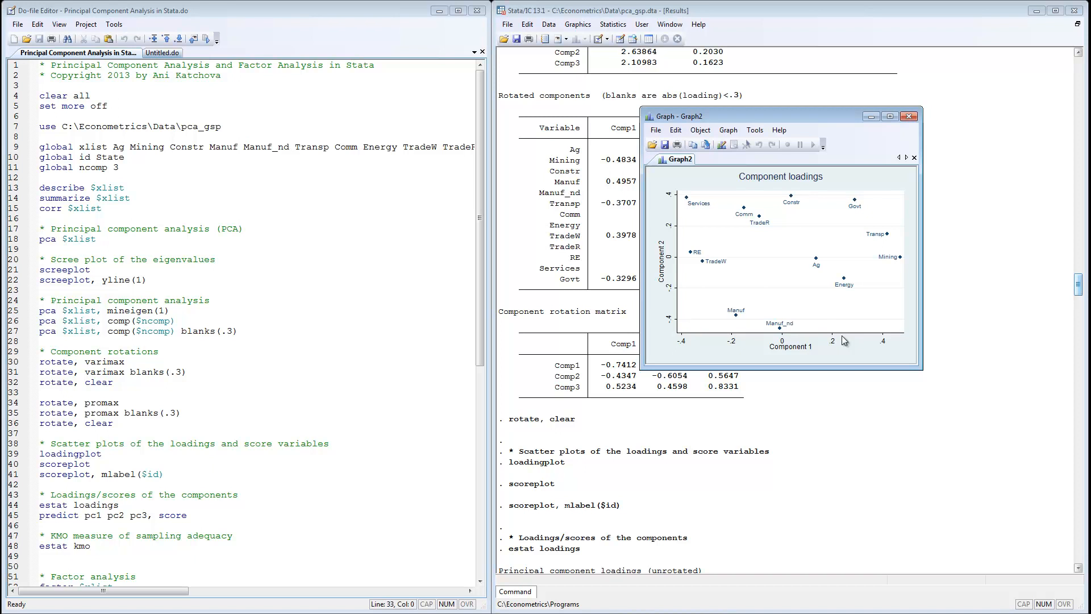
drag(808, 122, 924, 87)
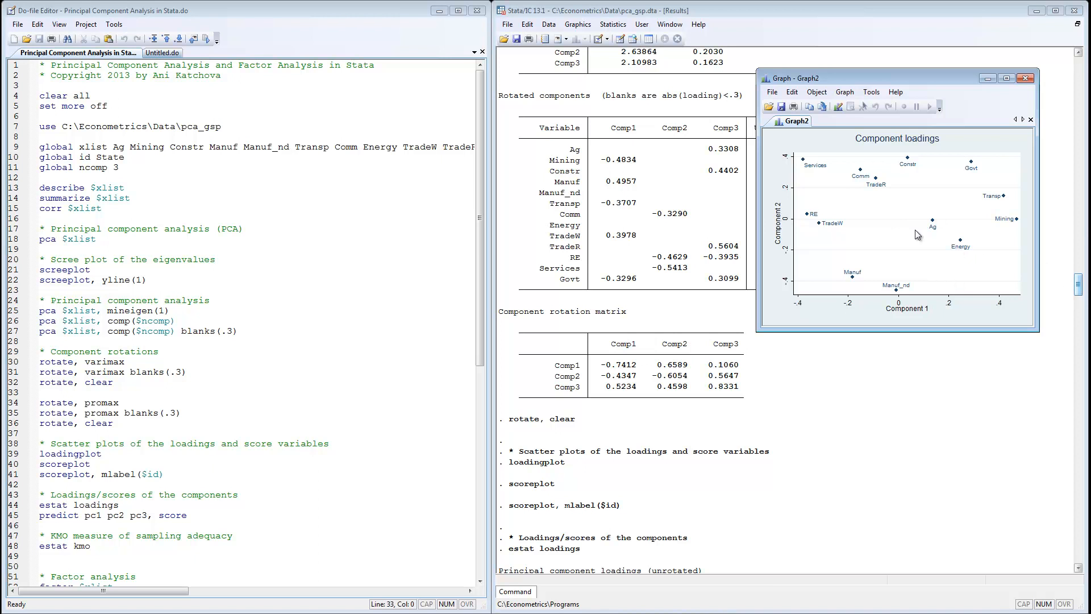
drag(1078, 288, 1057, 195)
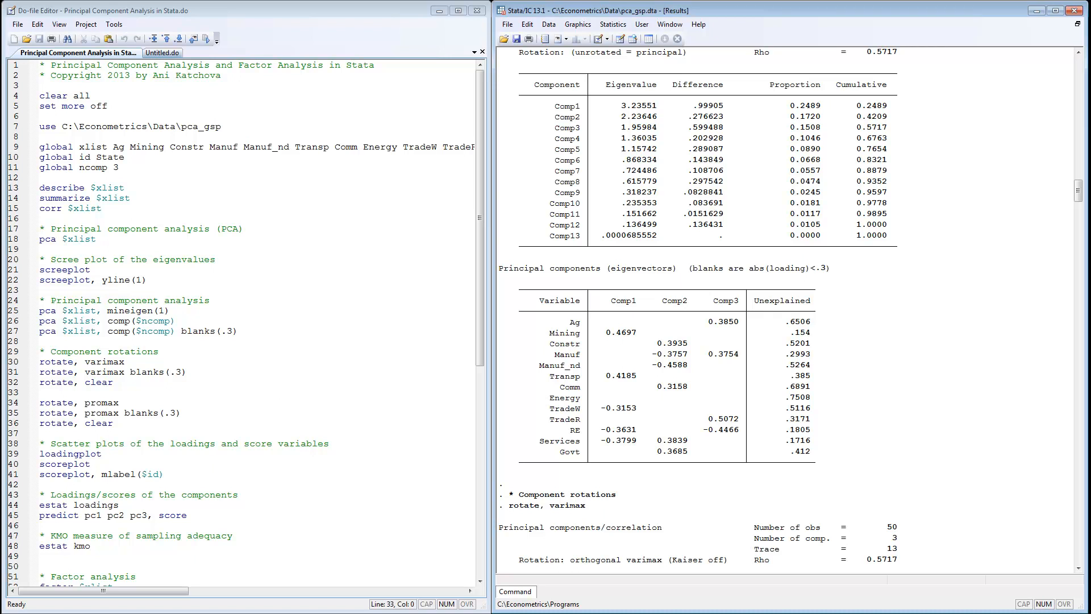
key(alt+Tab)
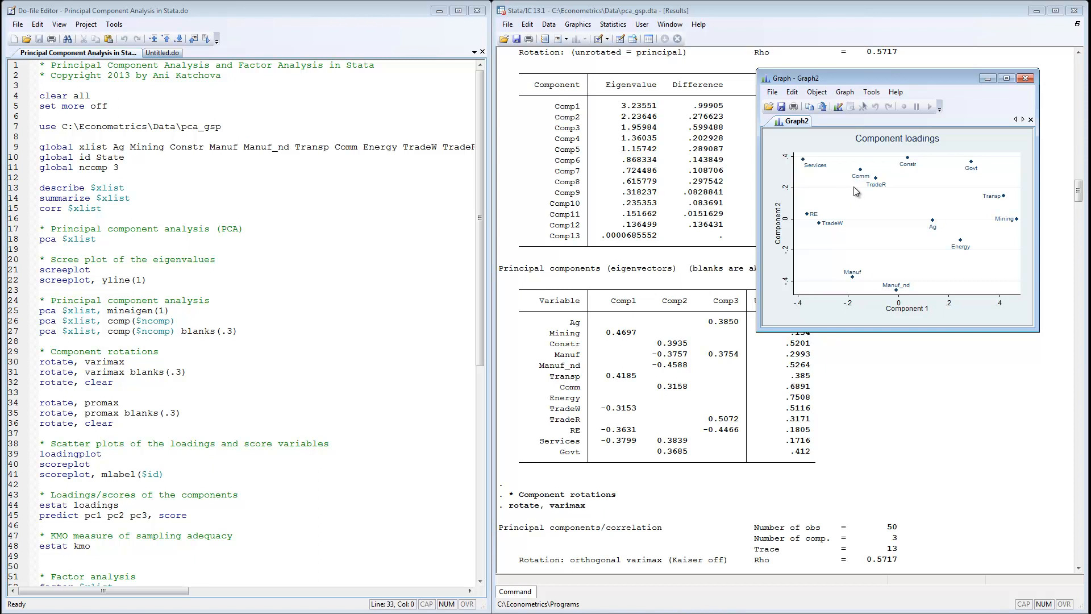
click(987, 81)
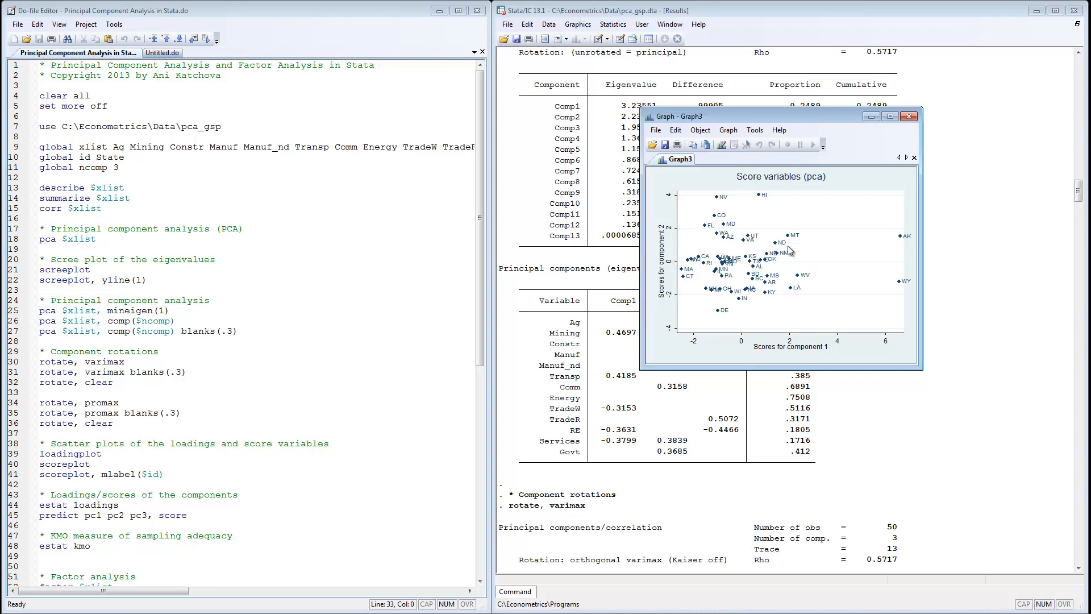
click(867, 119)
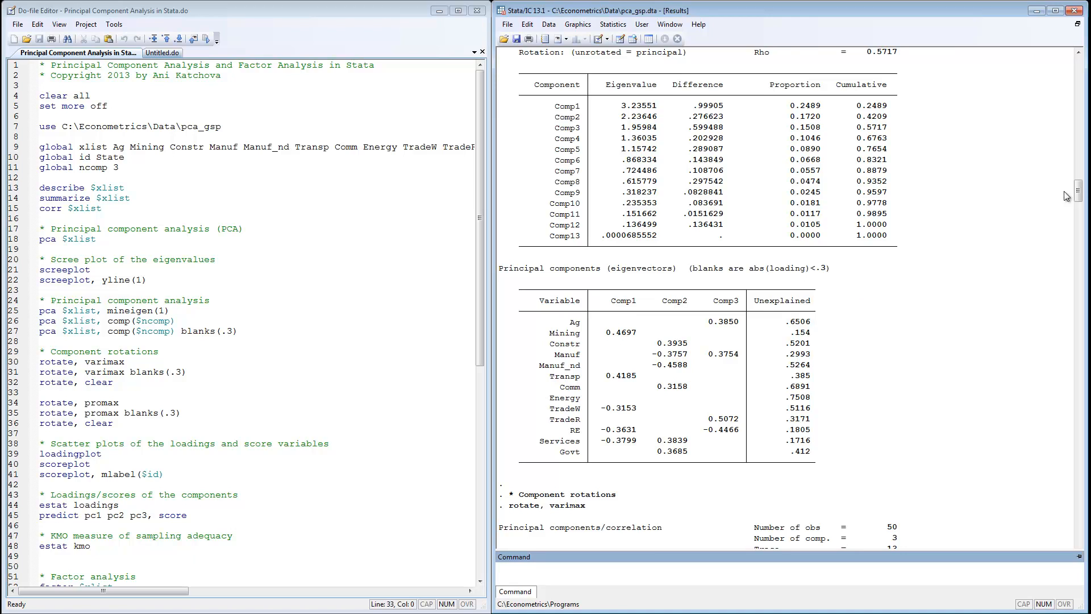
Inspect the loadings and scoring output, then check the new pc1, pc2 and pc3 score variables in the data editor.
drag(1080, 189, 1081, 303)
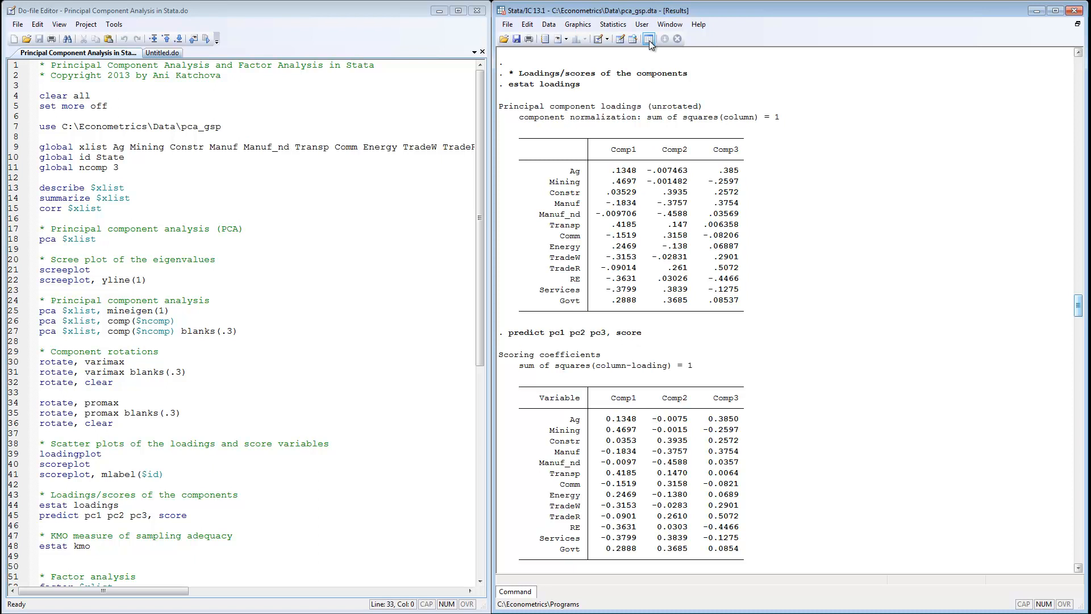
click(620, 39)
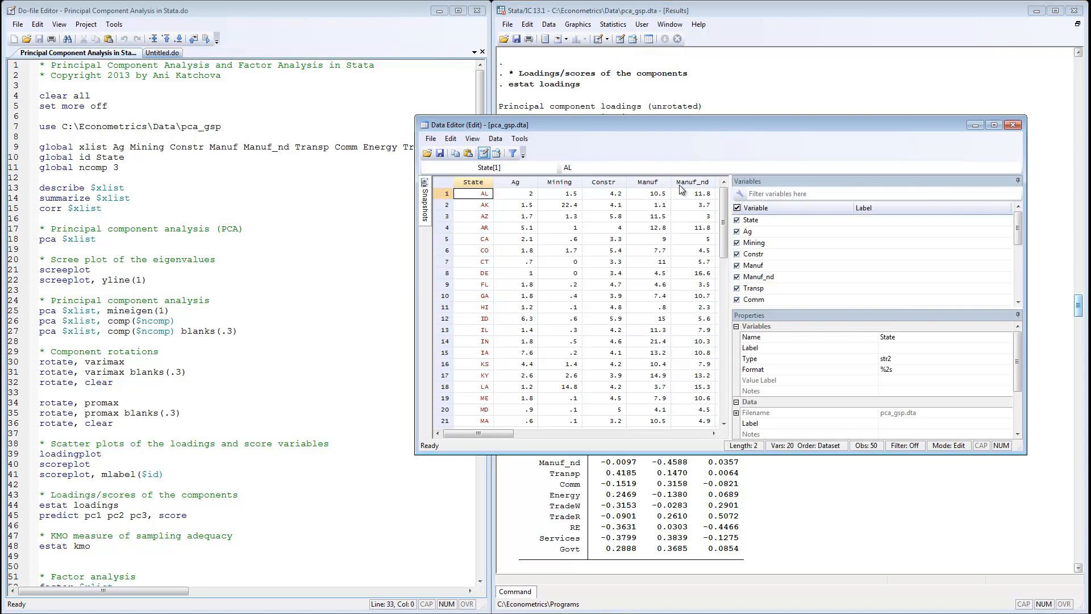
drag(493, 434, 612, 433)
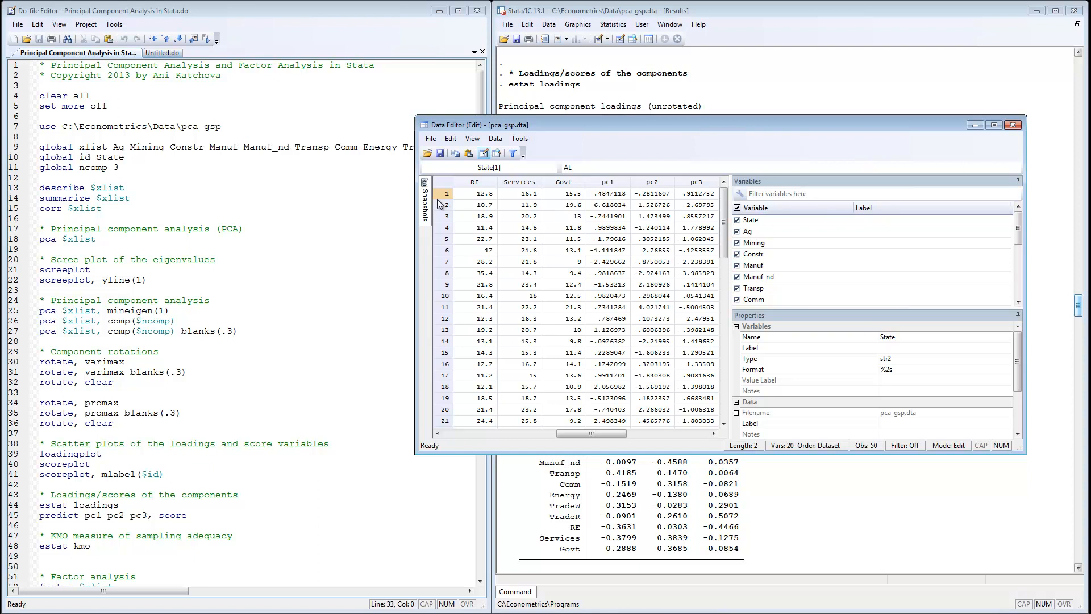
drag(606, 433, 449, 432)
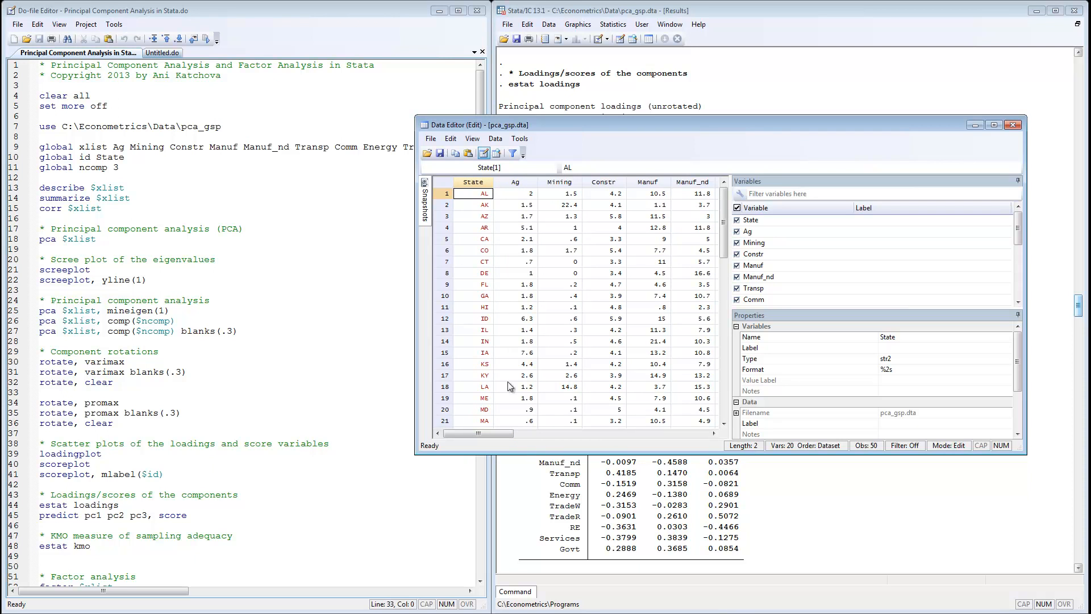
drag(495, 433, 505, 430)
drag(528, 427, 612, 439)
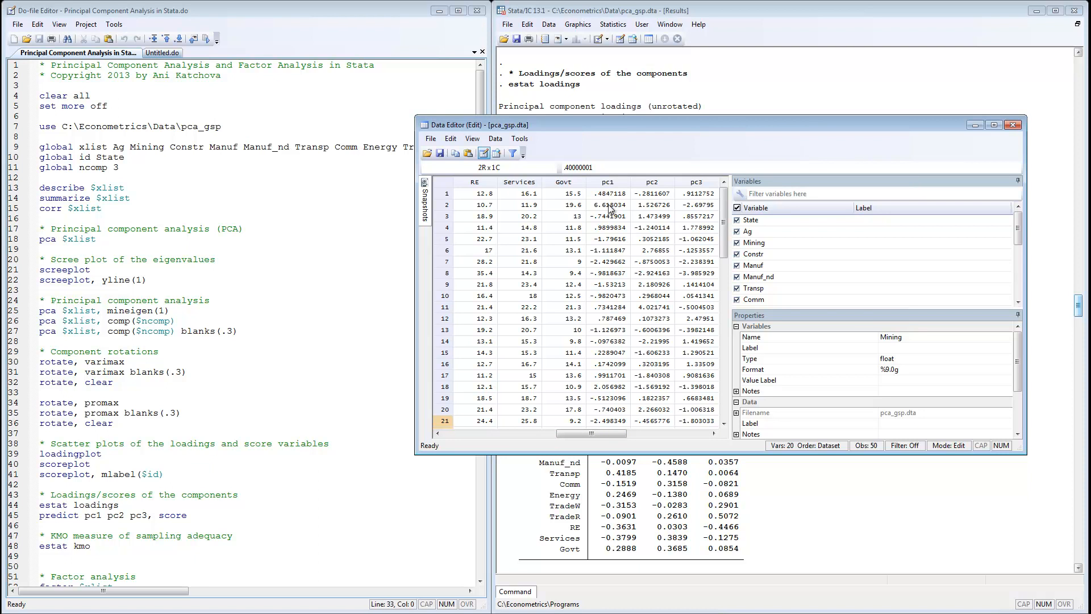
click(975, 126)
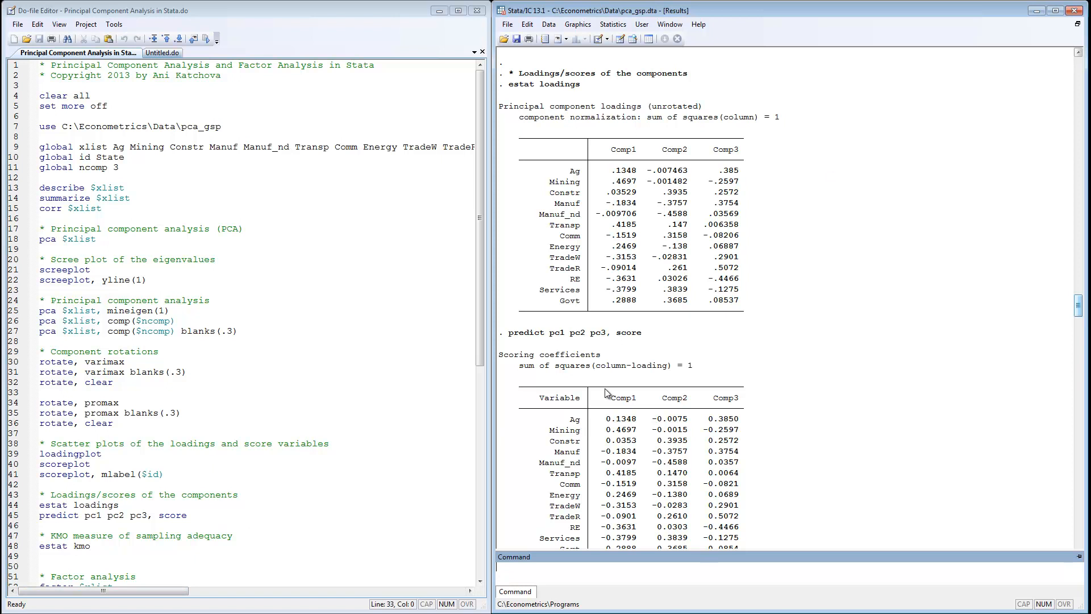
Review the KMO sampling adequacy output and the unrotated factor analysis results for all variables.
drag(1078, 305, 1079, 326)
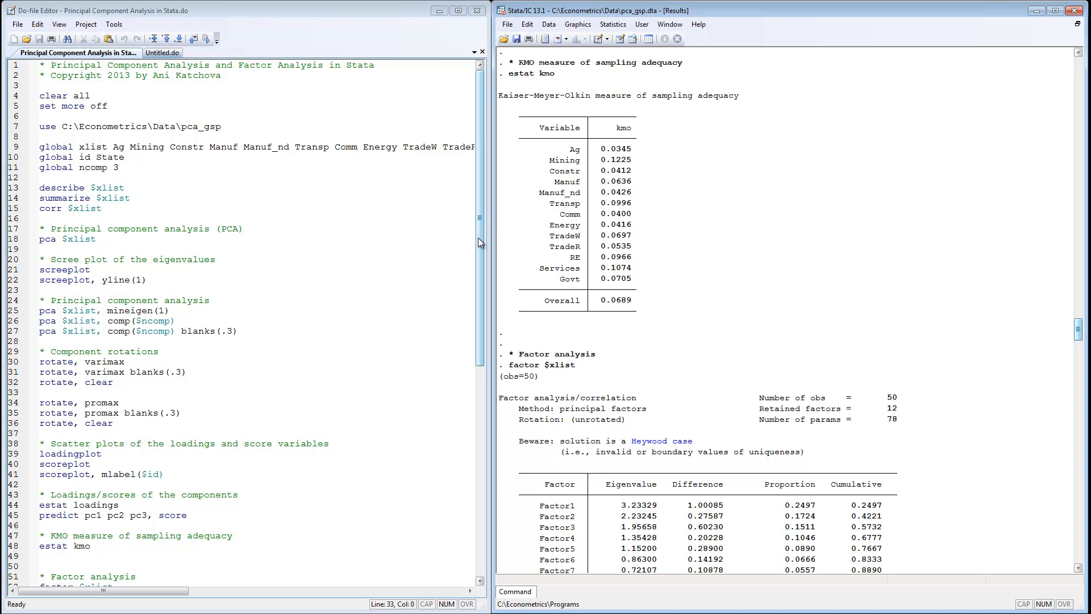
drag(479, 238, 488, 475)
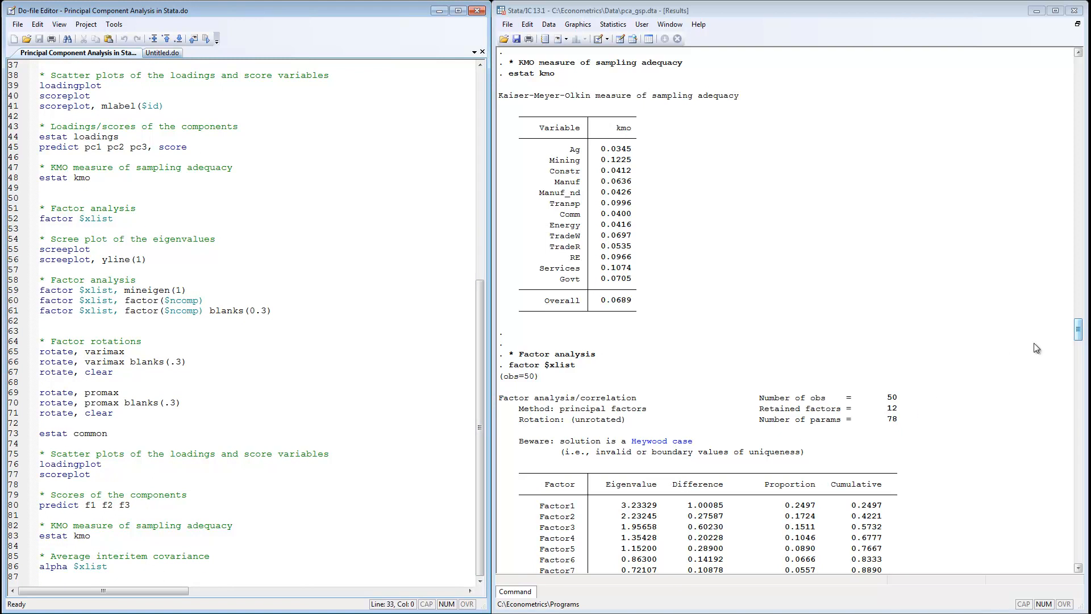
drag(1077, 327, 1079, 348)
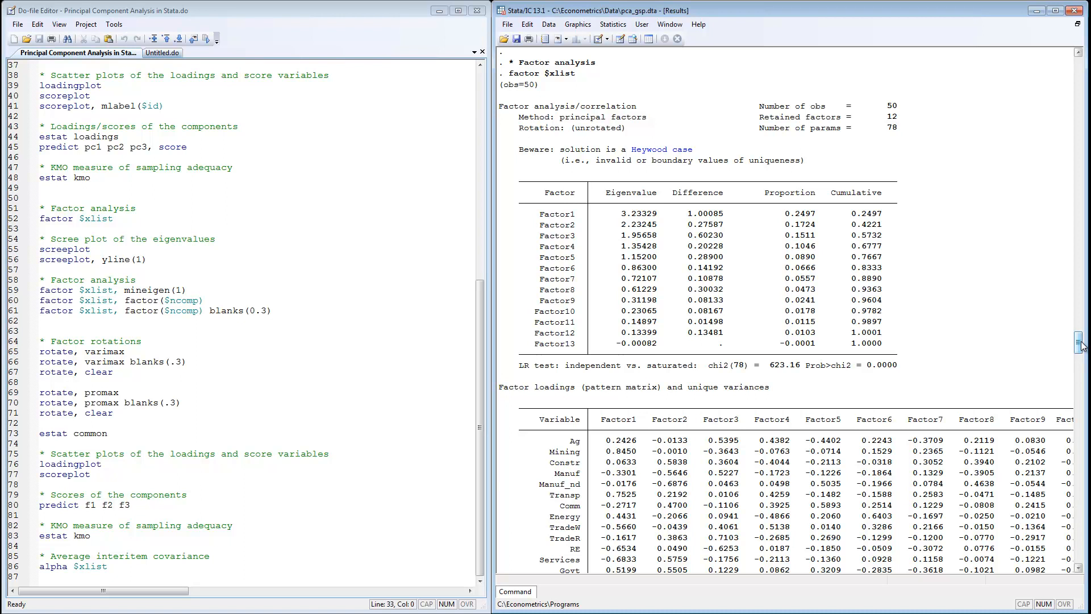
drag(1081, 346, 1080, 354)
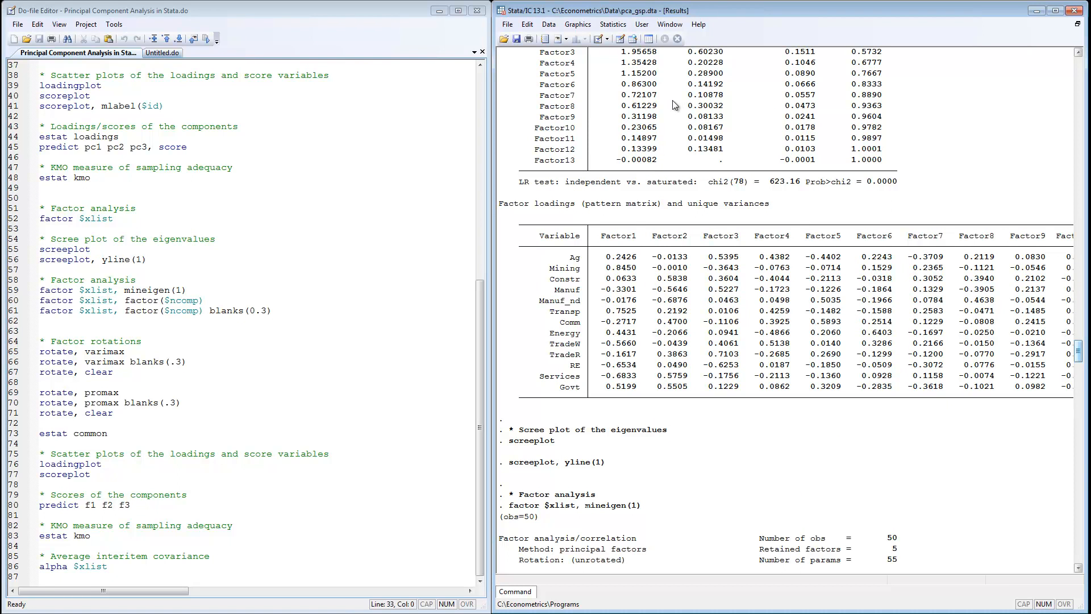
drag(1079, 350, 1078, 342)
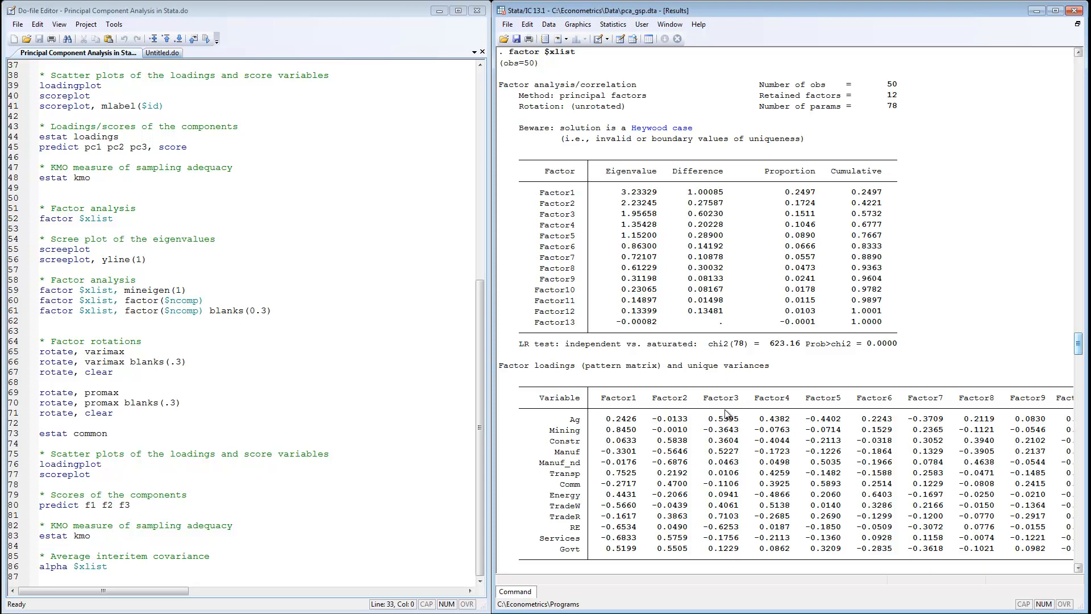
drag(1080, 341, 1081, 364)
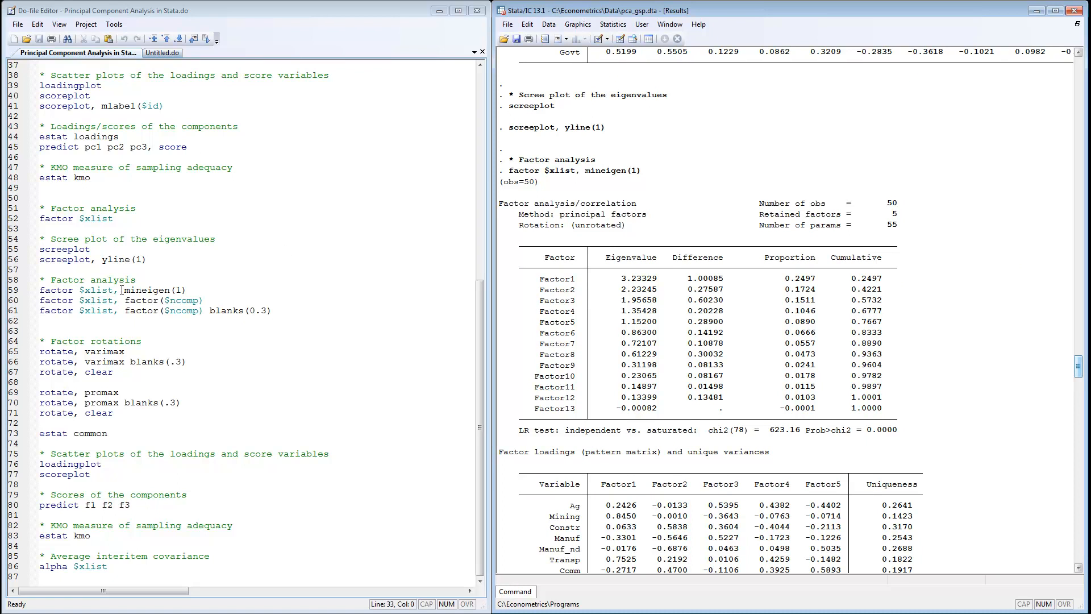
Highlight the mineigen(1) option and review the factor results for mineigen(1), factor($ncomp) and blanks(0.3).
drag(125, 290, 197, 286)
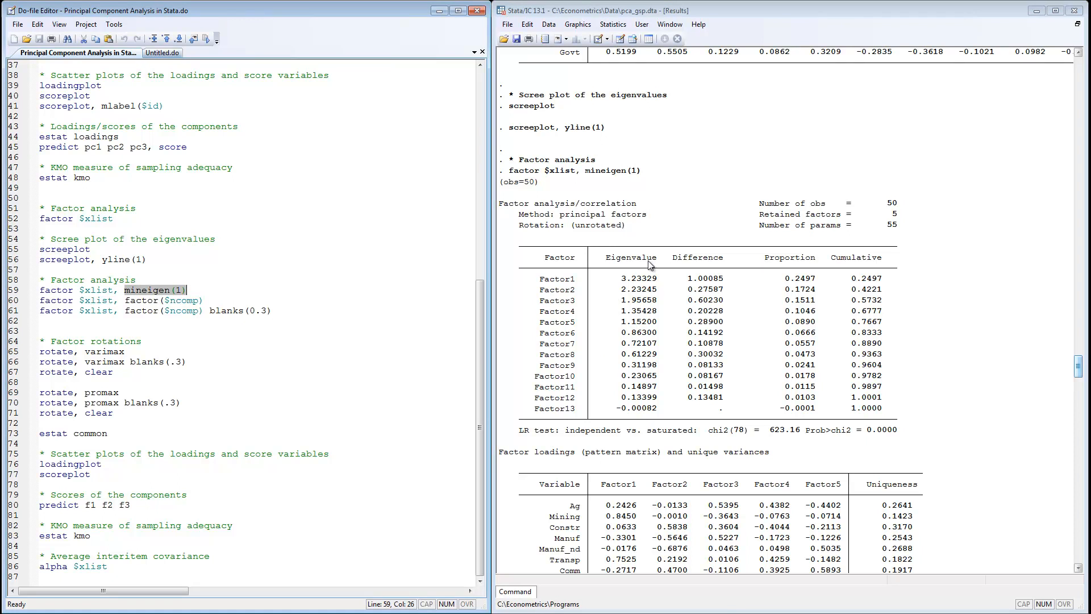
drag(1079, 367, 1079, 378)
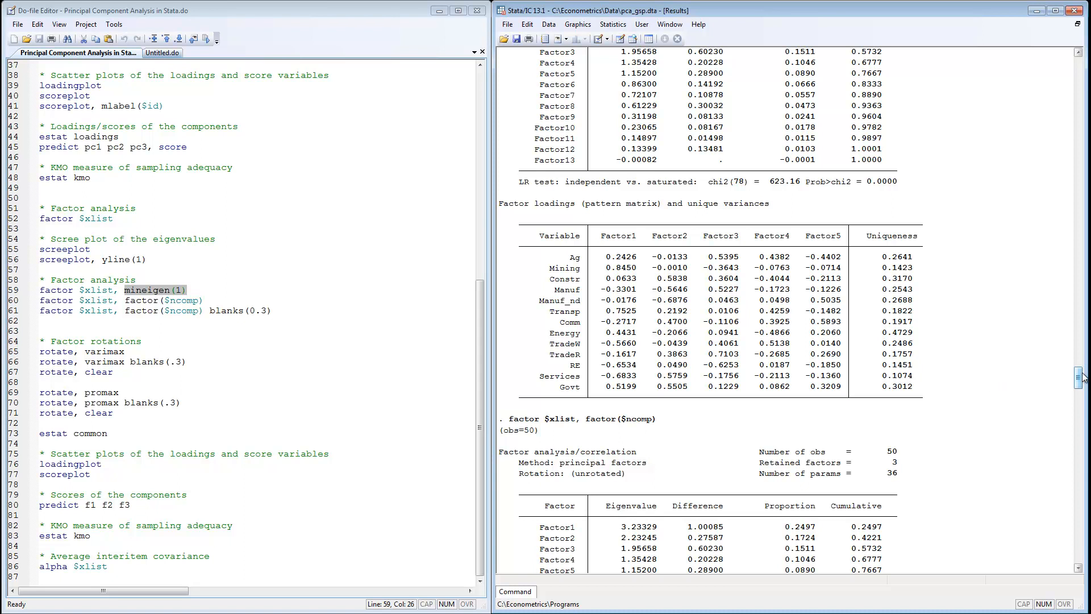
drag(1078, 377, 1079, 401)
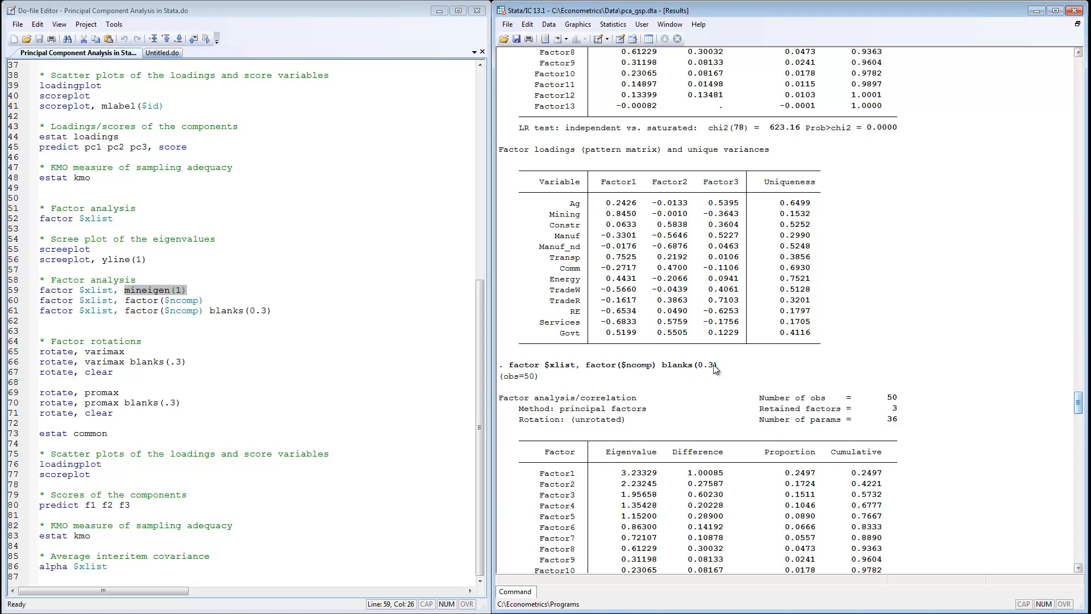
drag(1078, 400, 1079, 425)
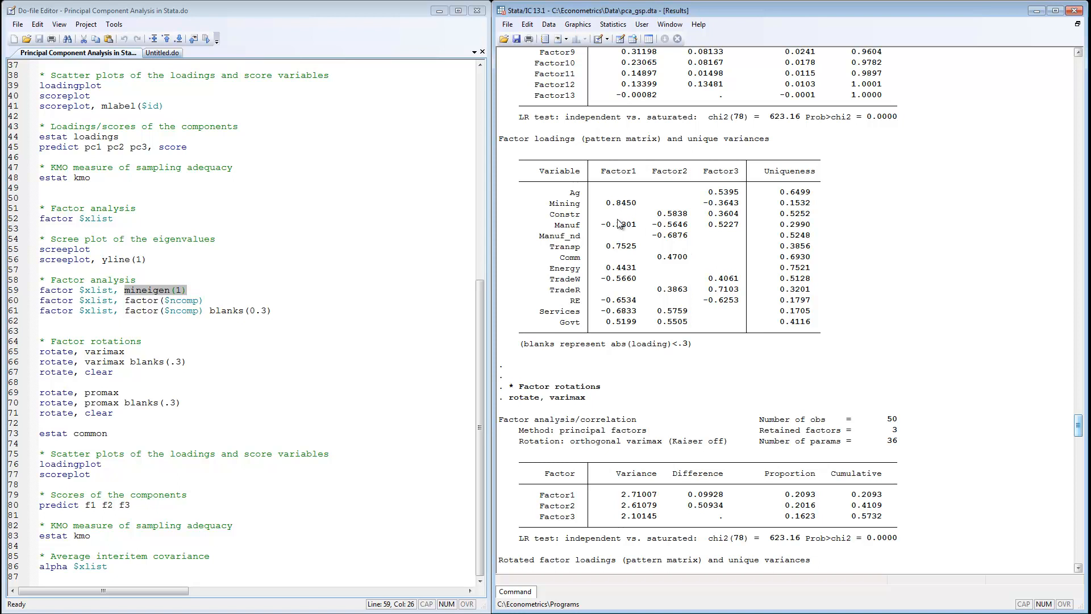
Scroll through the varimax and promax factor rotation results.
click(115, 378)
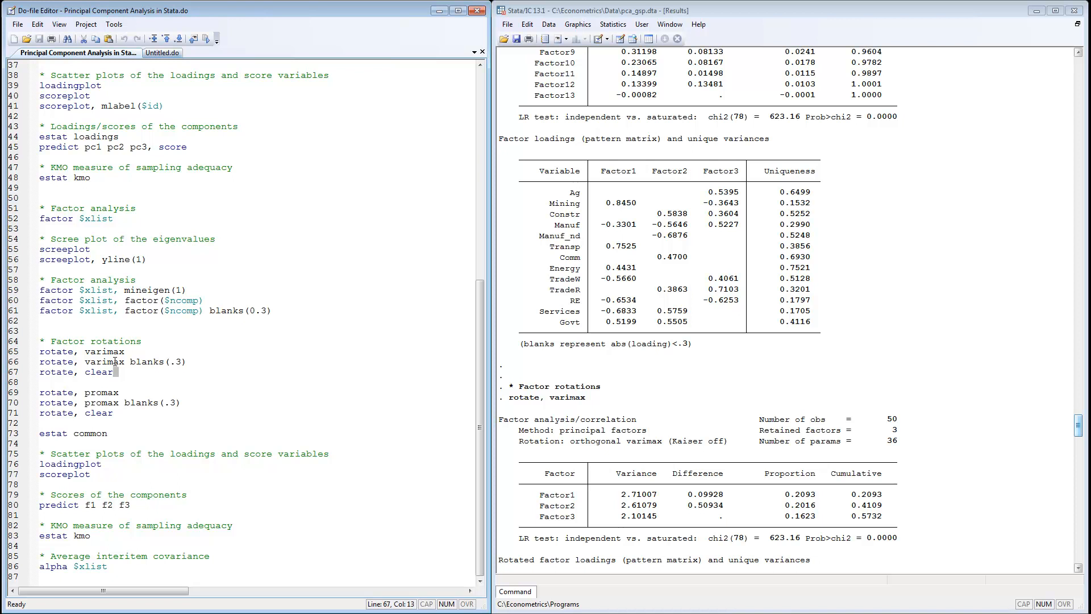
click(108, 404)
drag(1080, 430, 1079, 469)
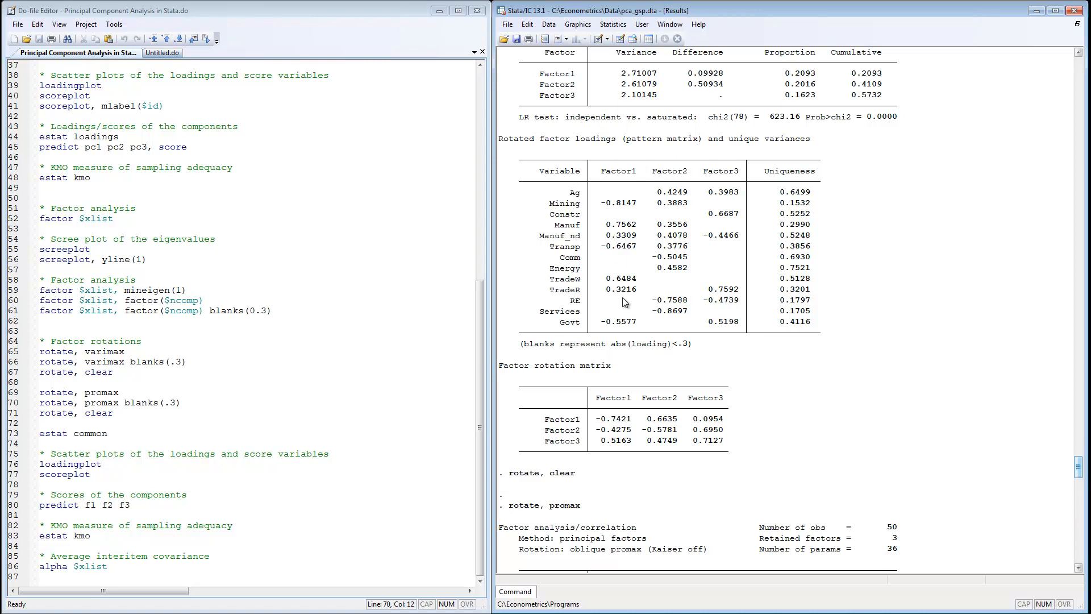
click(476, 353)
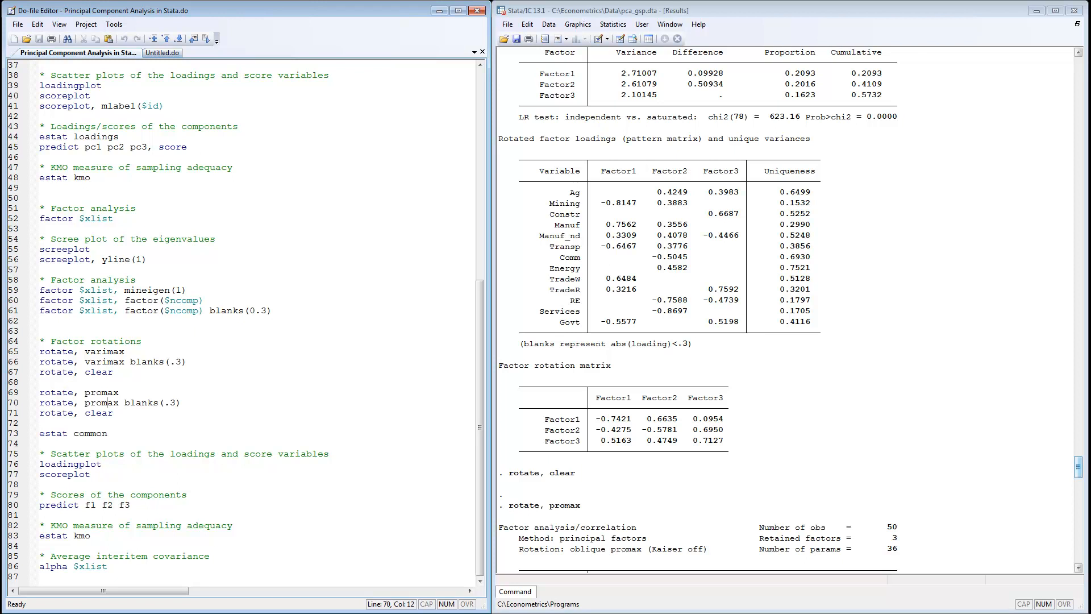
View the factor loadings plot and the factor score variables plot, minimizing each graph window.
key(alt+Tab)
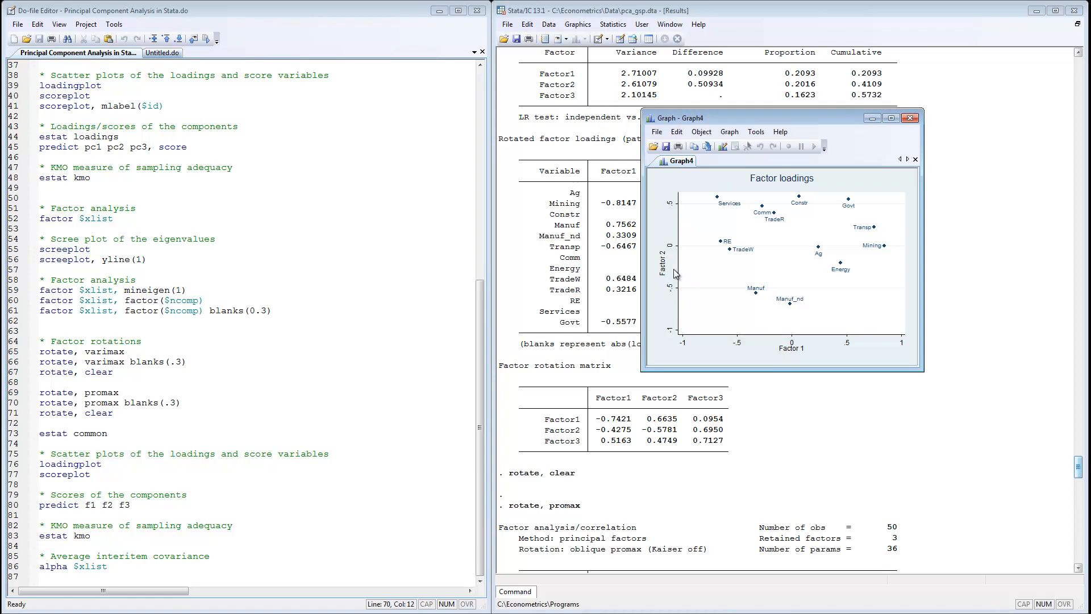
click(870, 120)
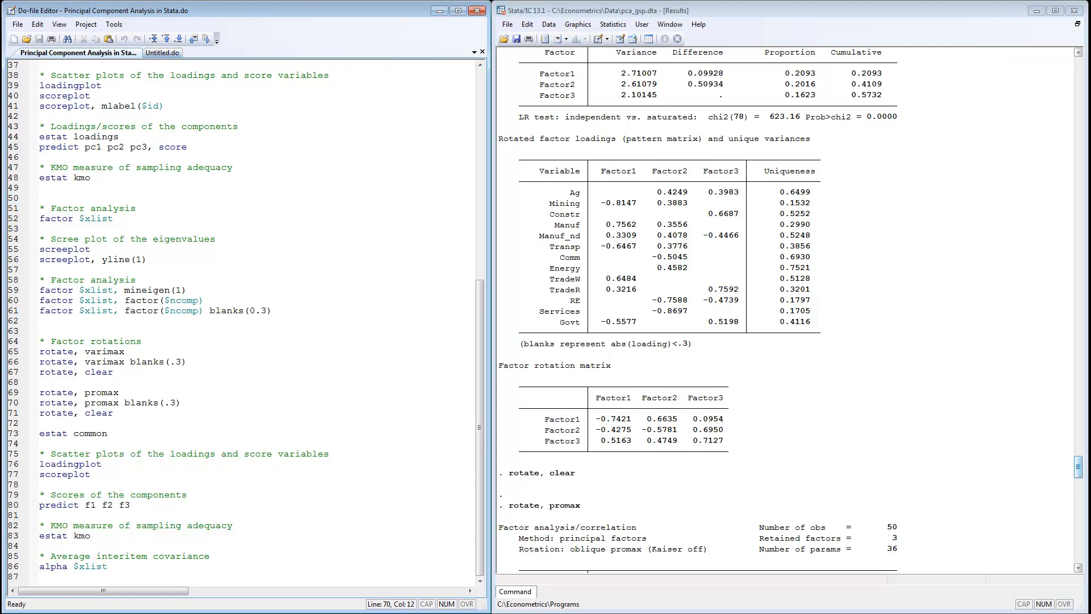
key(alt+Tab)
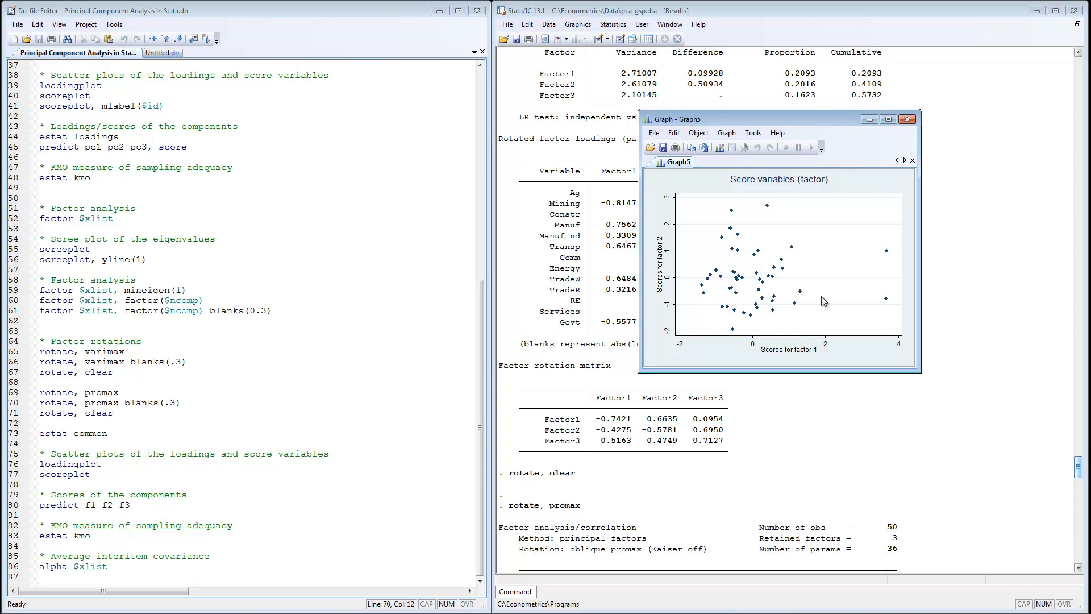
click(875, 124)
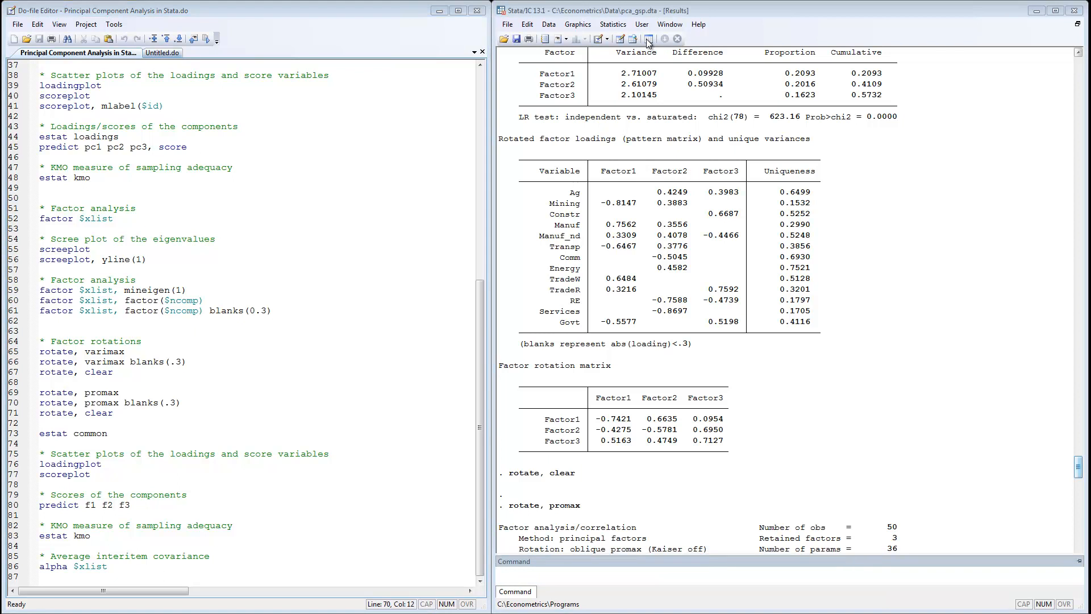
Inspect the new f1, f2 and f3 score variables in the data editor, then review the KMO and average interitem covariance output.
click(619, 40)
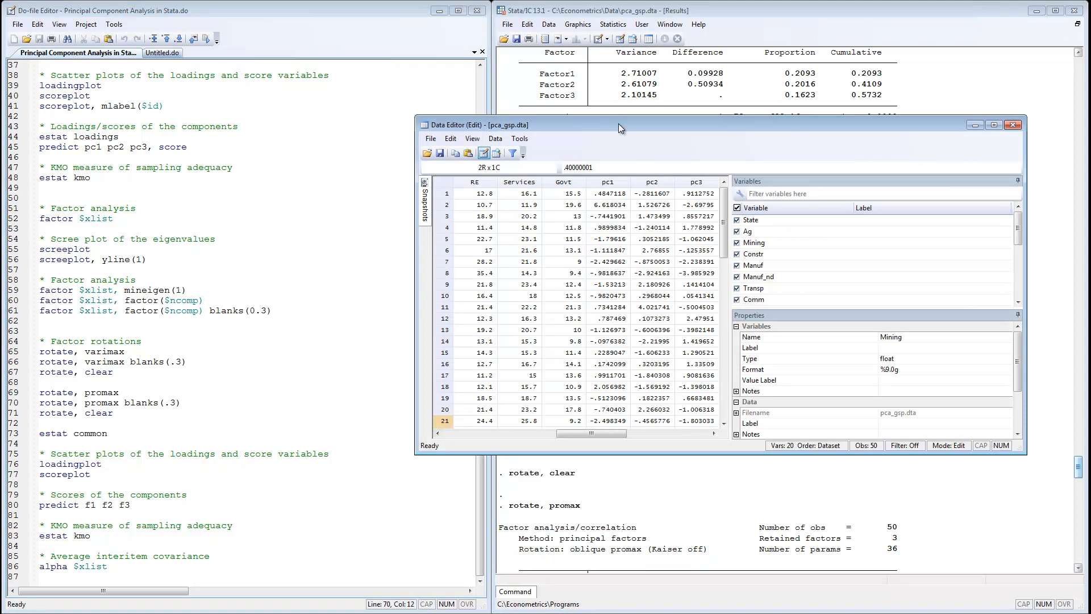
drag(612, 433, 640, 431)
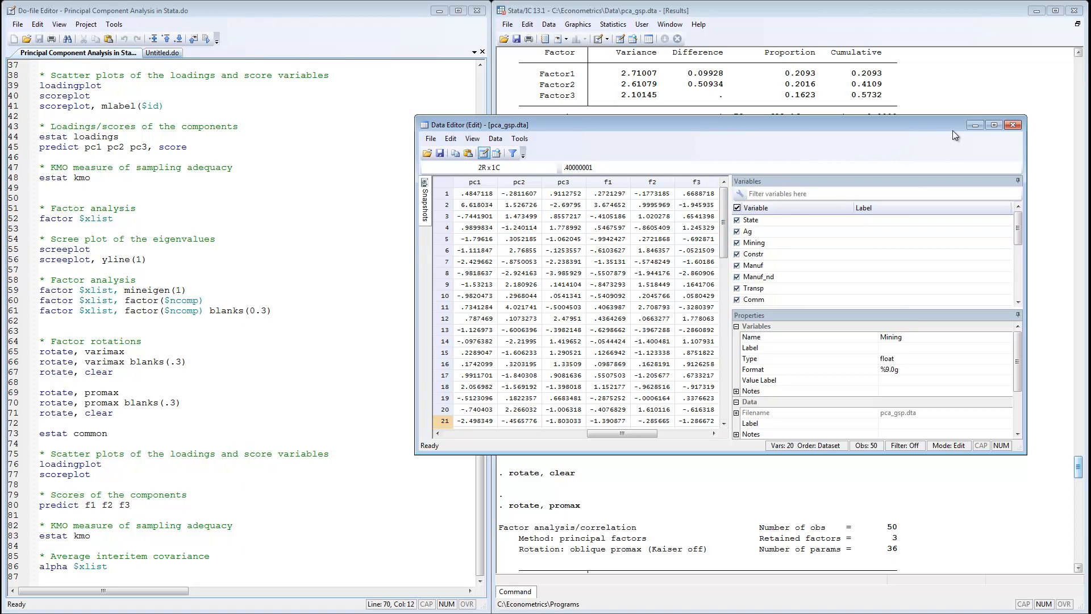
click(973, 126)
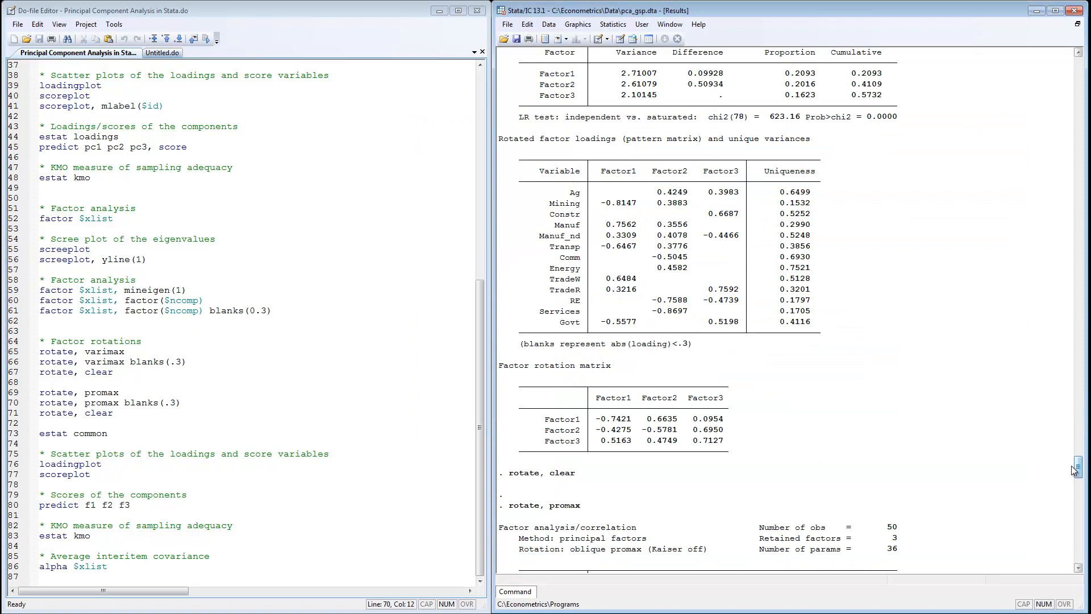
drag(1078, 469, 1079, 478)
drag(1079, 496, 1089, 548)
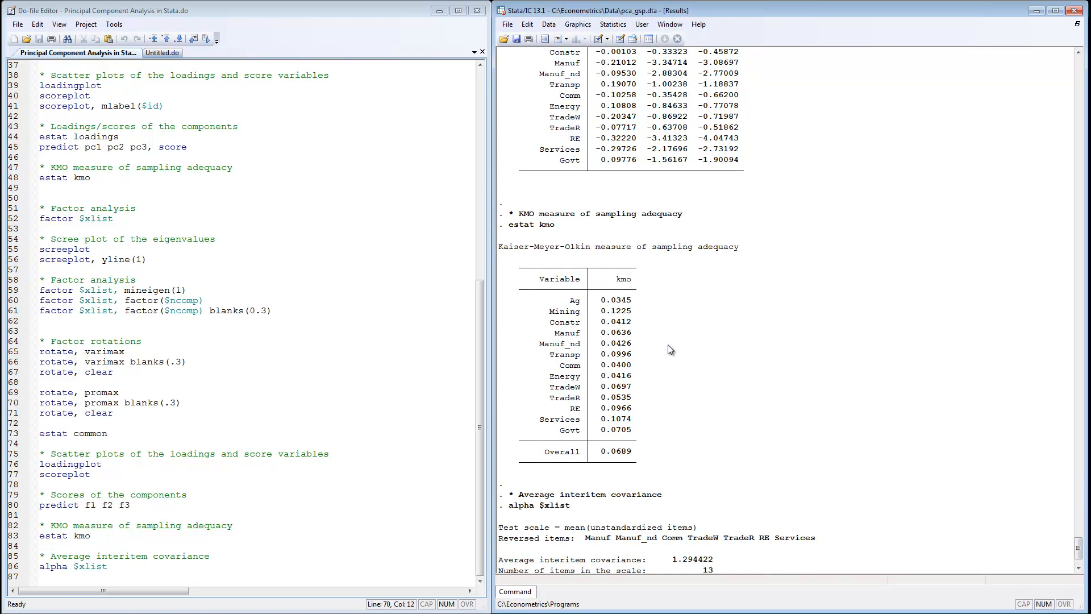